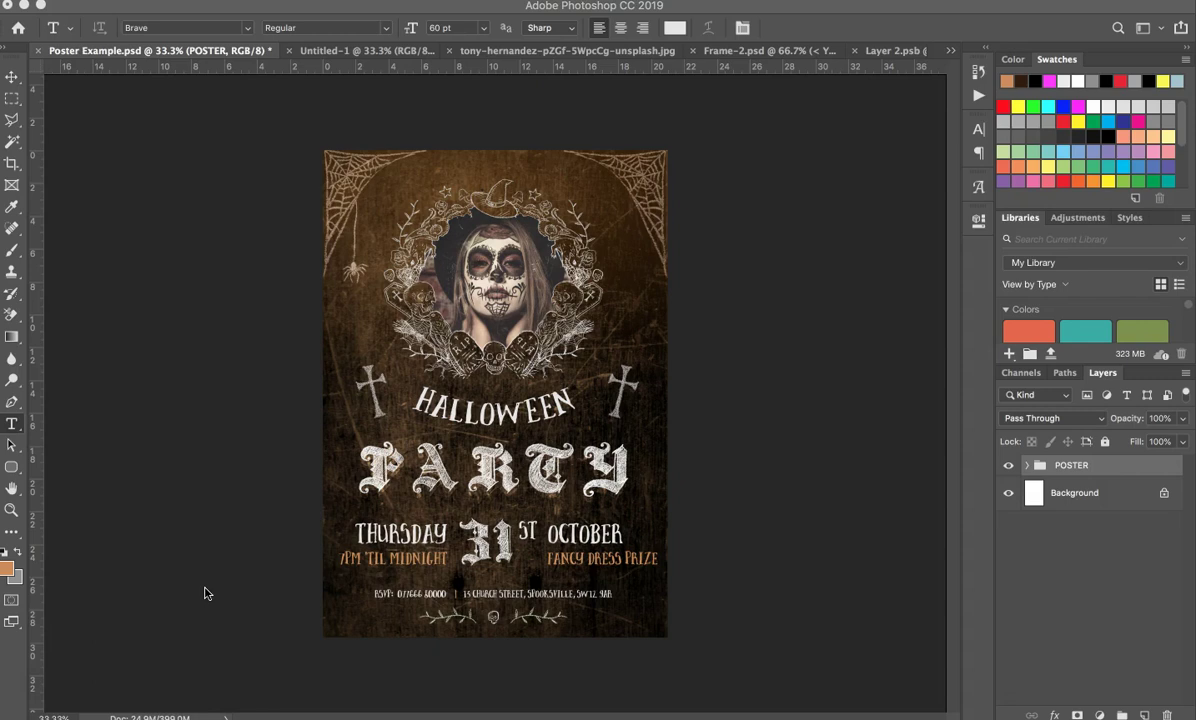
Place Coffin Top.jpg on the Untitled-1 canvas and stretch it to fill the canvas
key("ctrl+Tab")
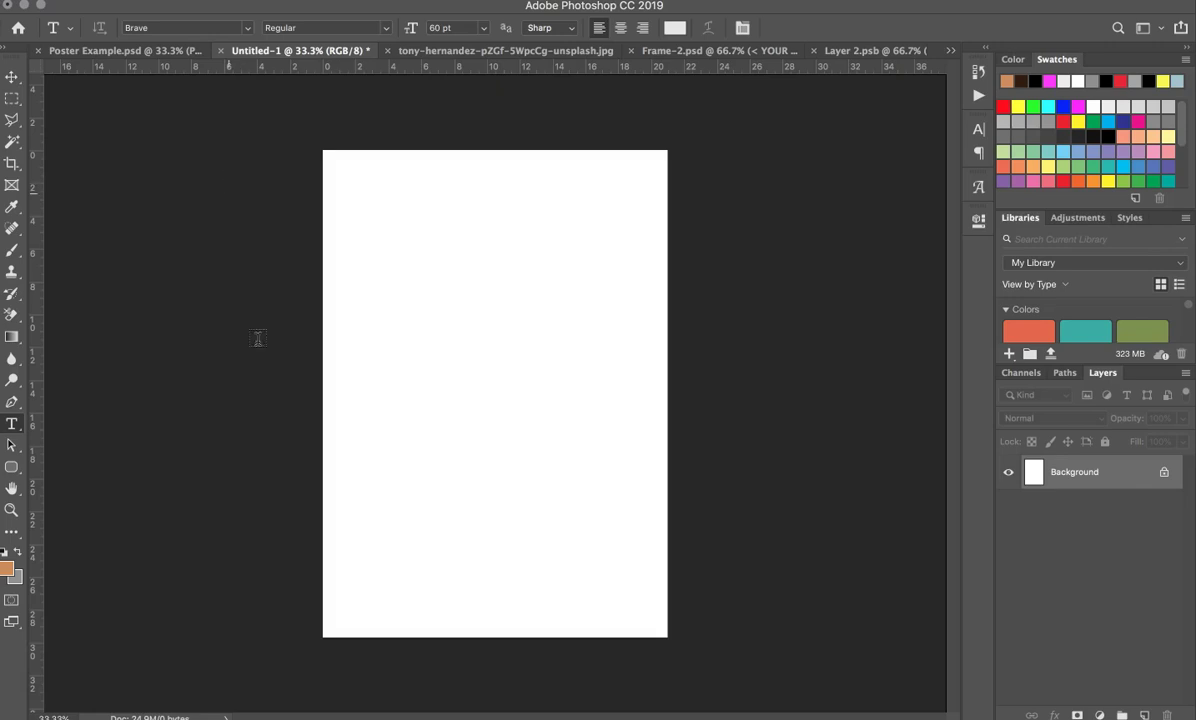
key("super+Tab")
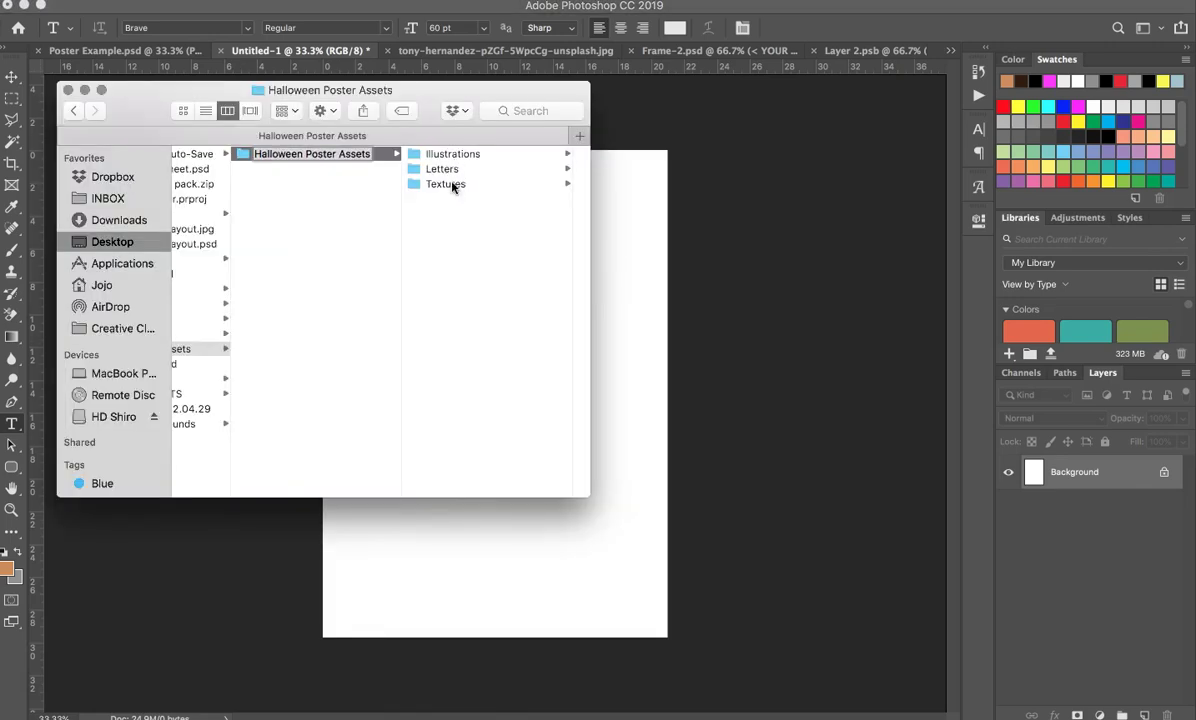
left_click(450, 185)
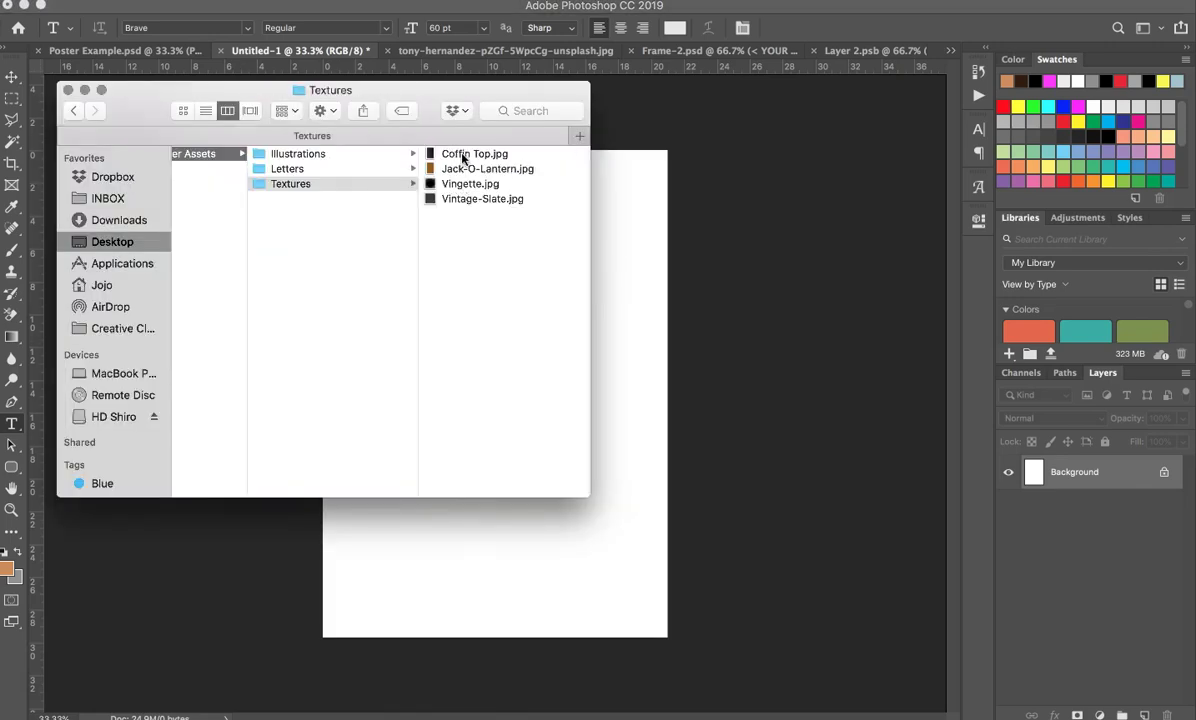
left_click(462, 156)
left_click_drag(479, 219, 617, 315)
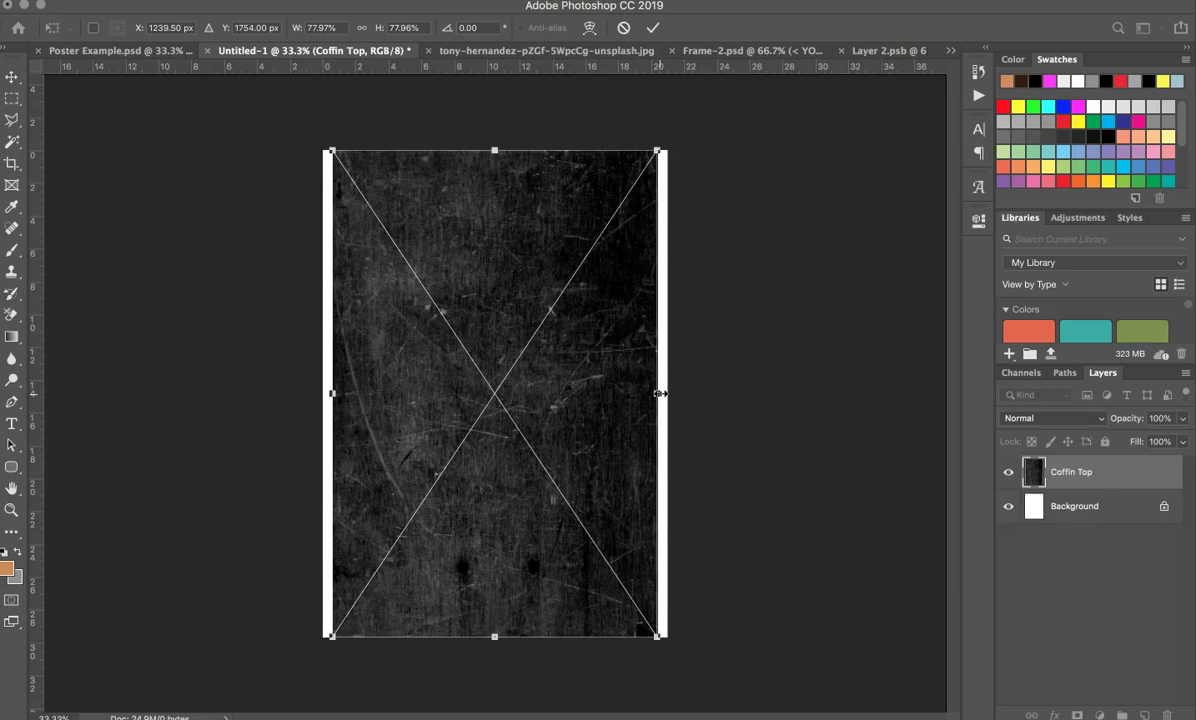
left_click_drag(659, 393, 668, 393)
key("Return")
key("t")
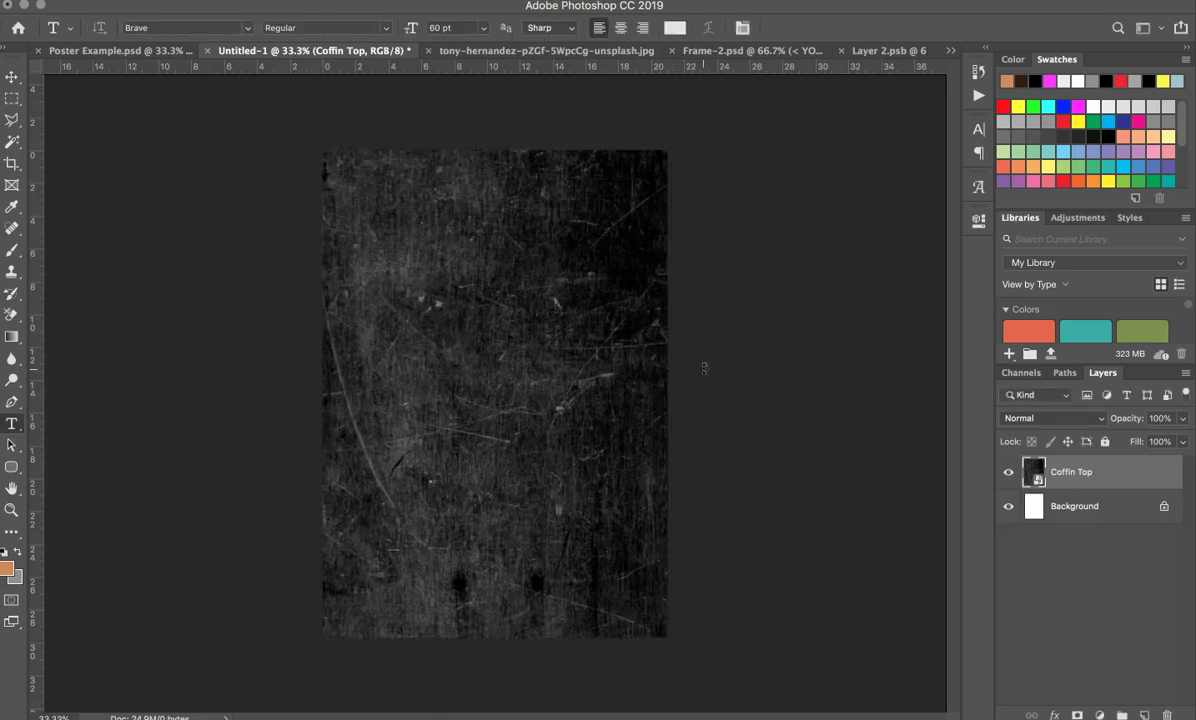
key("super+Tab")
Place Jack-O-Lantern.jpg over the background and enlarge it to cover the canvas
left_click(342, 168)
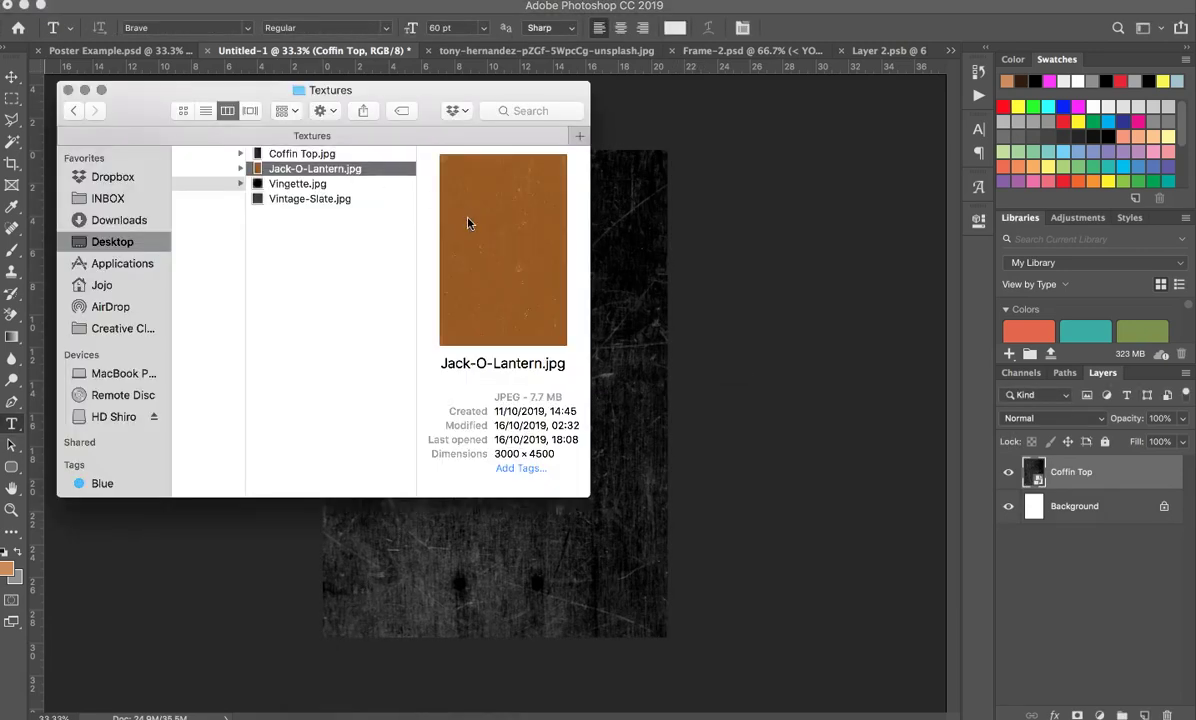
left_click_drag(467, 222, 665, 350)
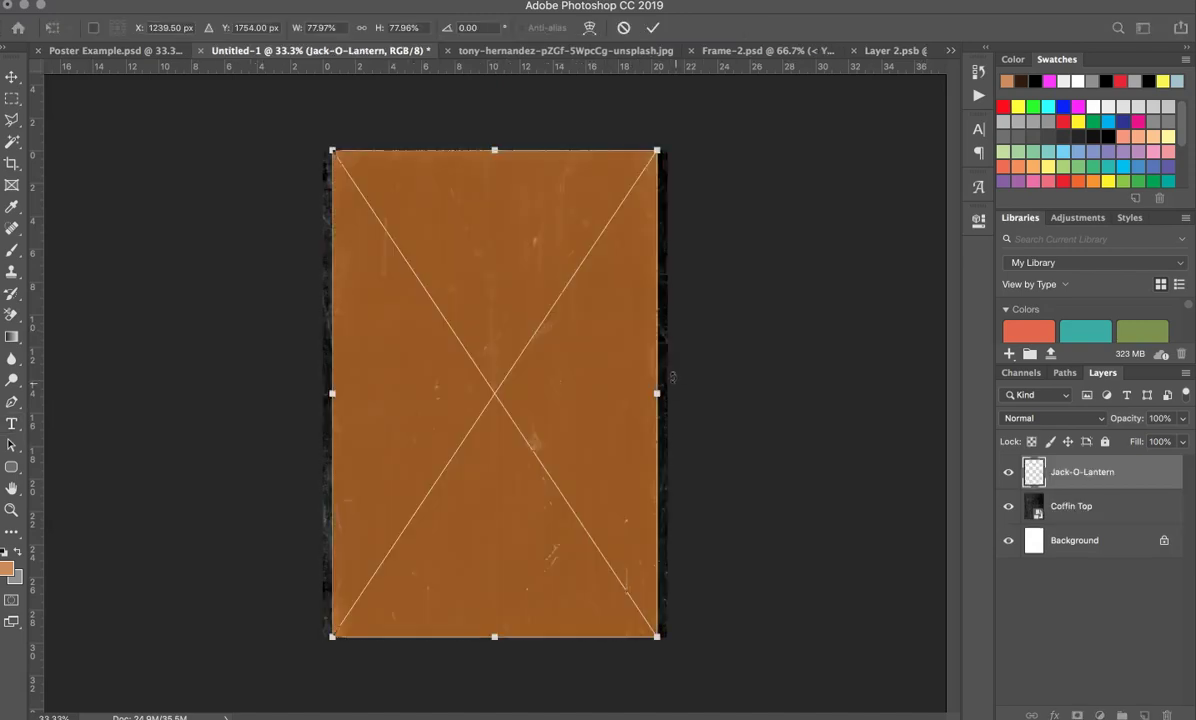
left_click_drag(653, 393, 671, 393)
key("Return")
key("t")
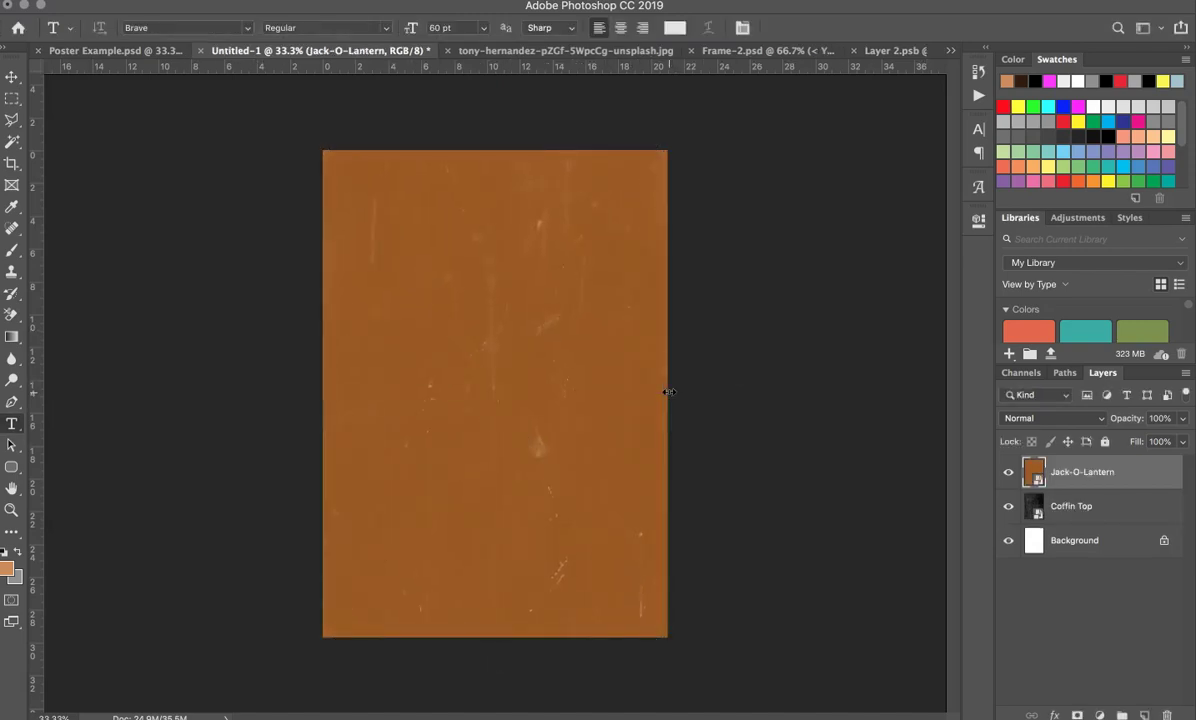
Set the Jack-O-Lantern layer to Overlay blend mode at 60% opacity
left_click(1025, 418)
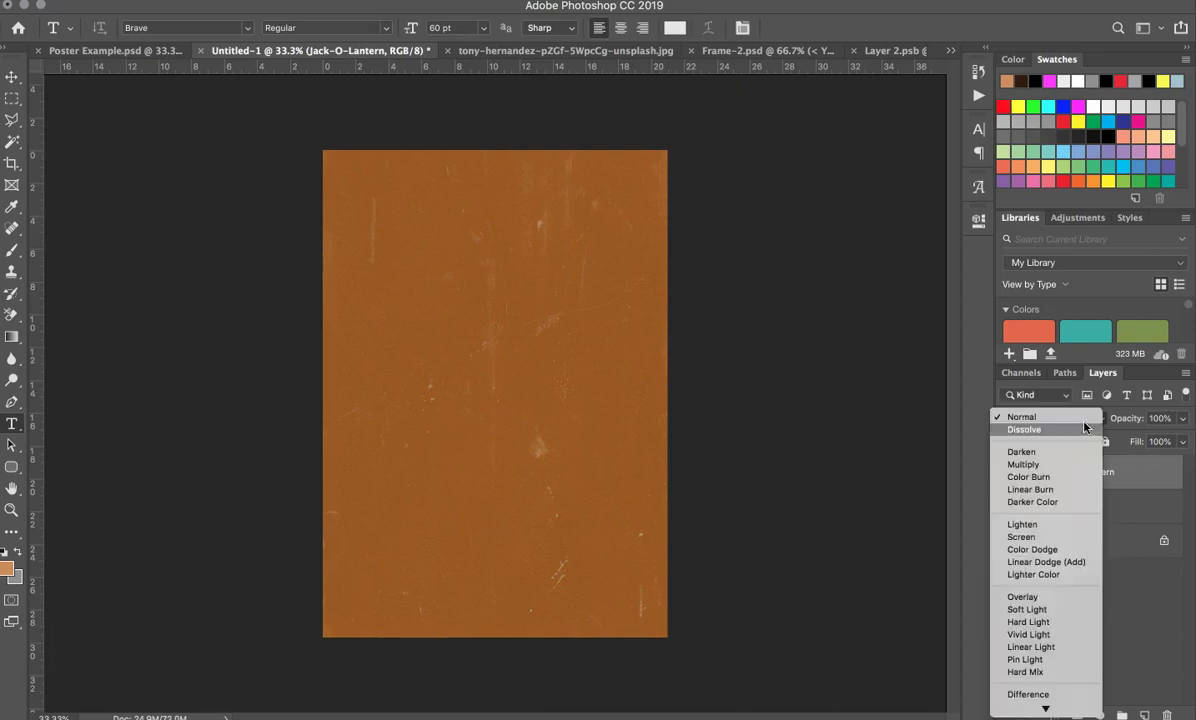
left_click(1022, 596)
left_click(1182, 418)
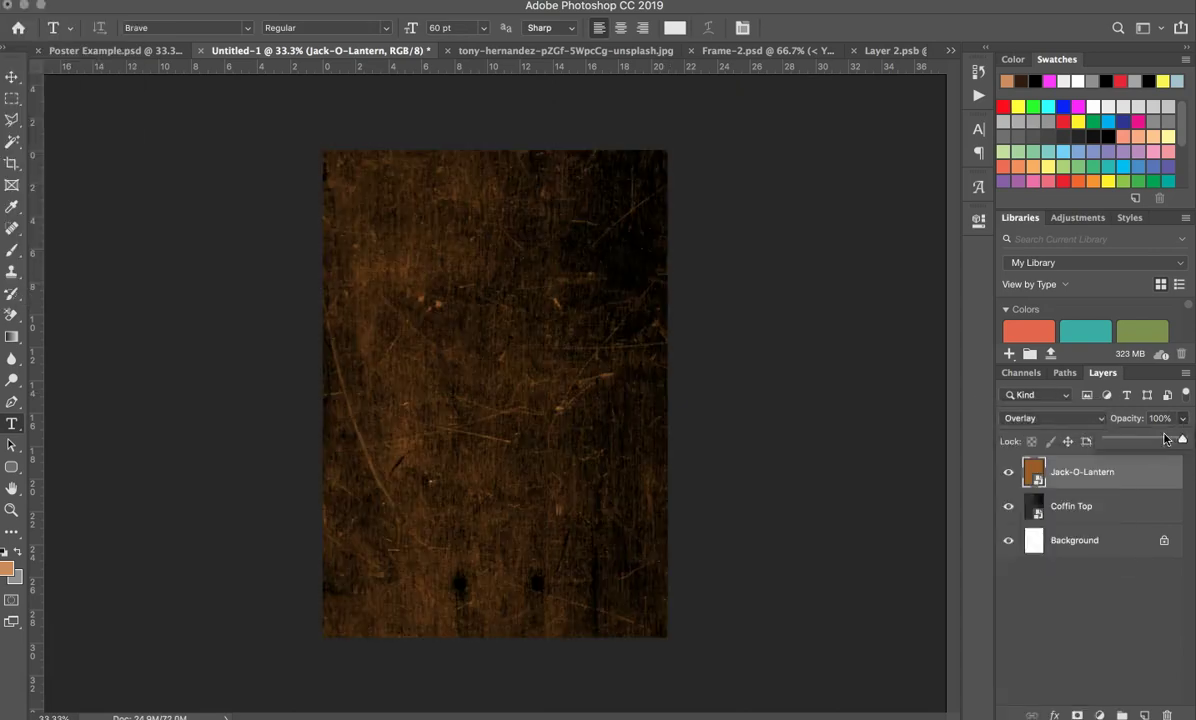
left_click_drag(1187, 441, 1148, 442)
left_click(1143, 485)
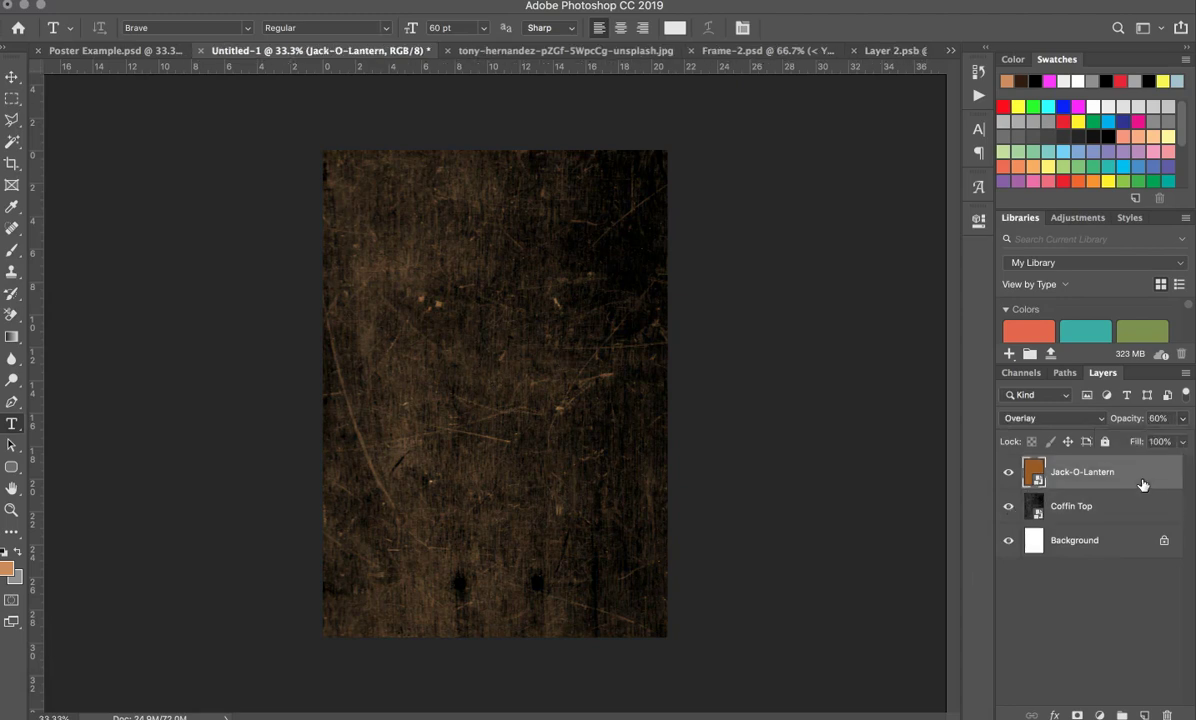
Duplicate the Jack-O-Lantern layer and set the copy to Screen at 50% opacity
key("super+j")
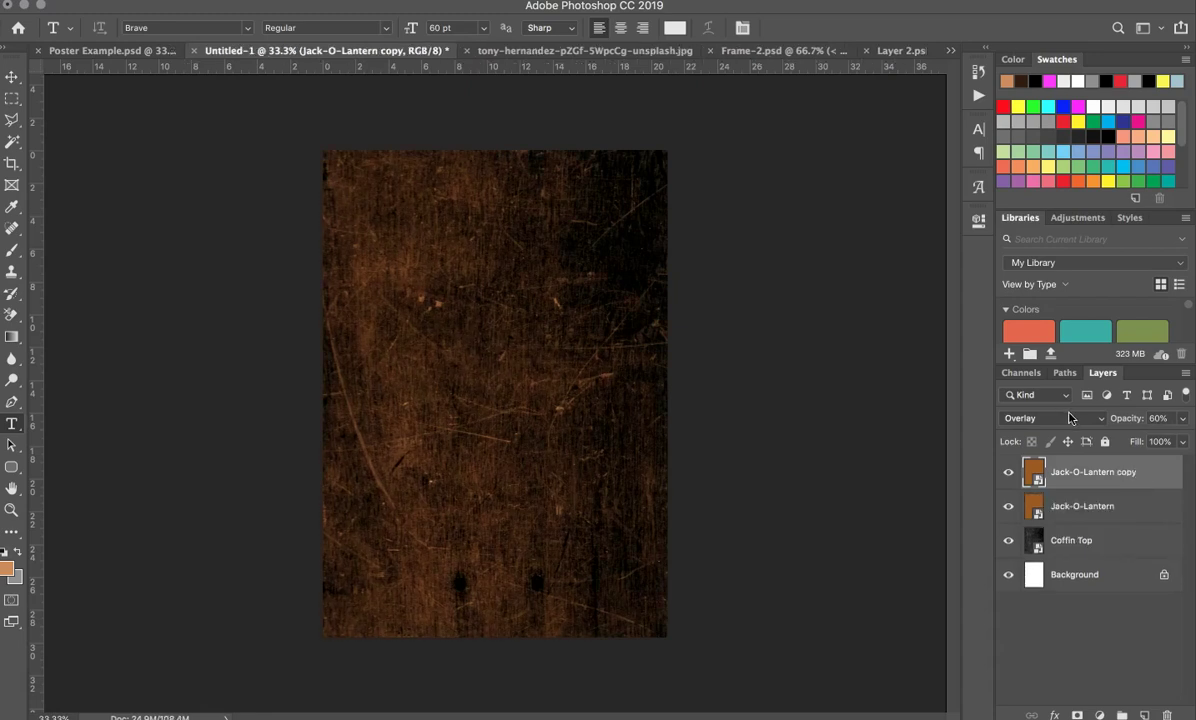
left_click(1145, 418)
left_click(1052, 418)
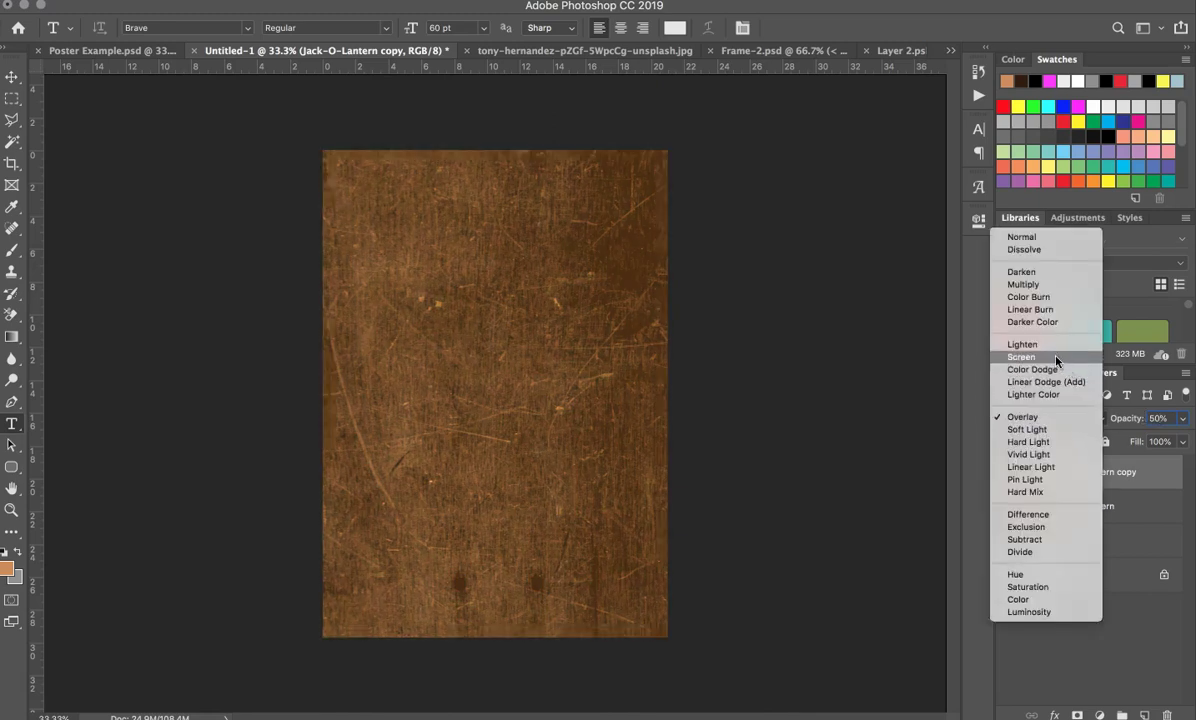
left_click(1056, 358)
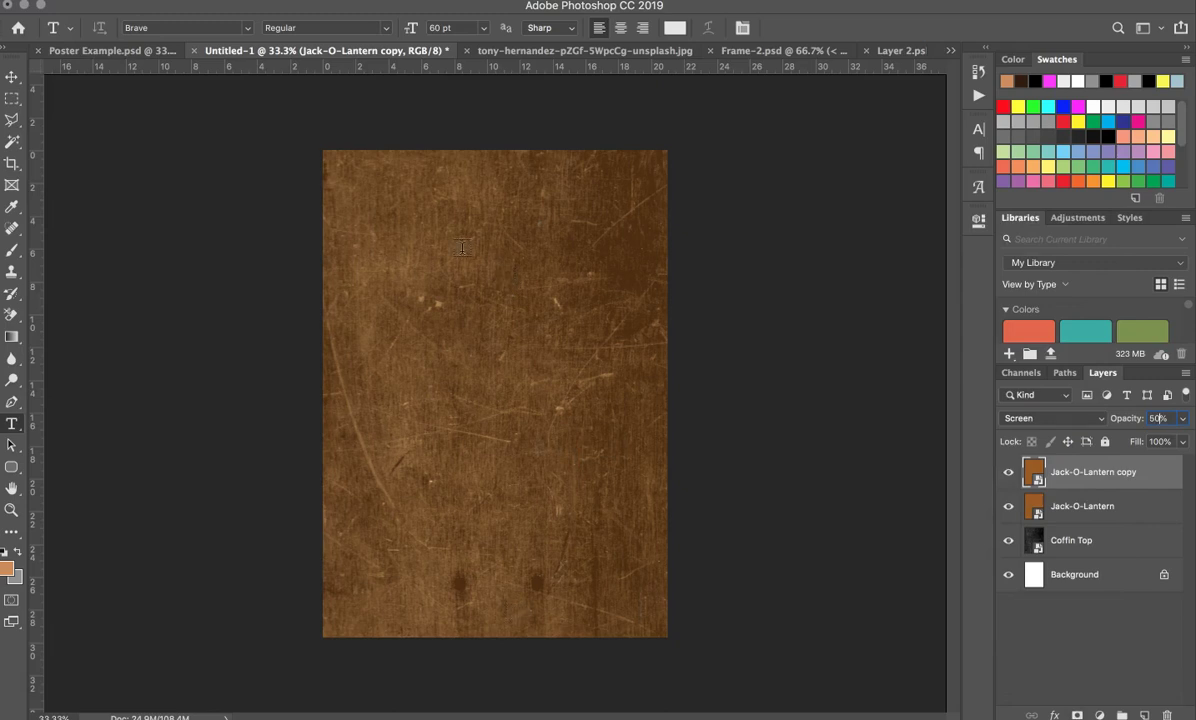
Mask the Jack-O-Lantern copy with a foreground-to-transparent gradient dragged upward from the bottom
left_click(1078, 710)
left_click(13, 337)
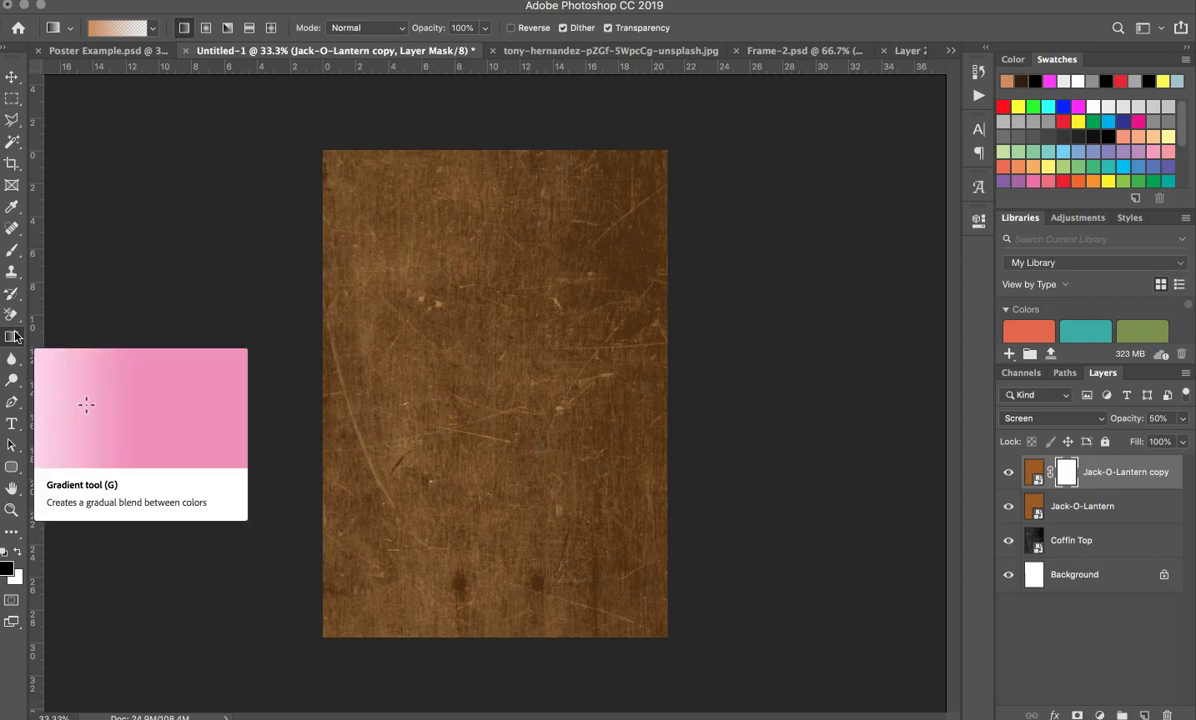
left_click(152, 28)
left_click(63, 58)
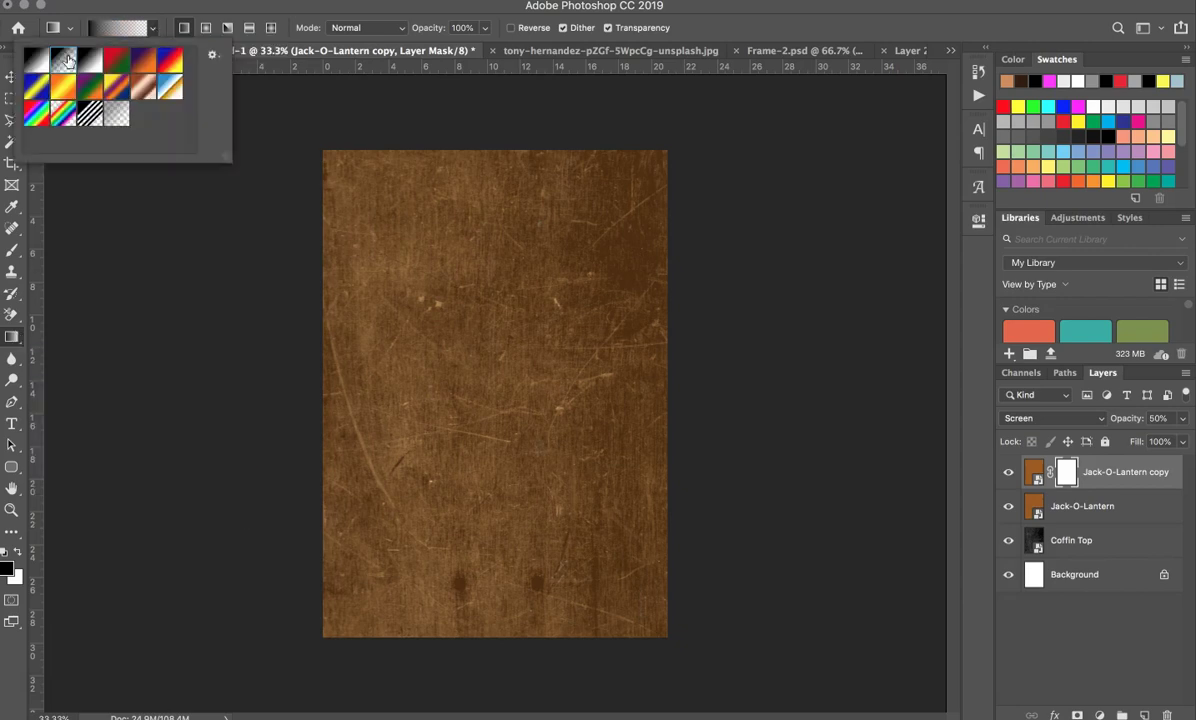
left_click(118, 17)
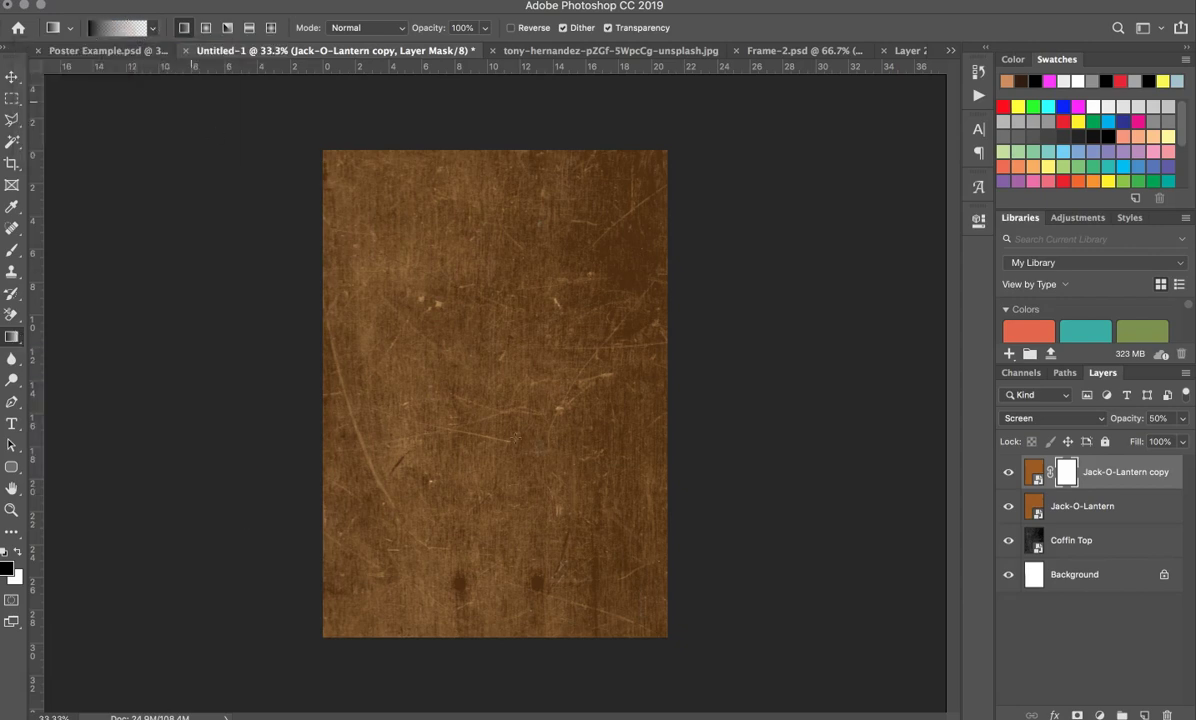
left_click_drag(500, 405, 502, 161)
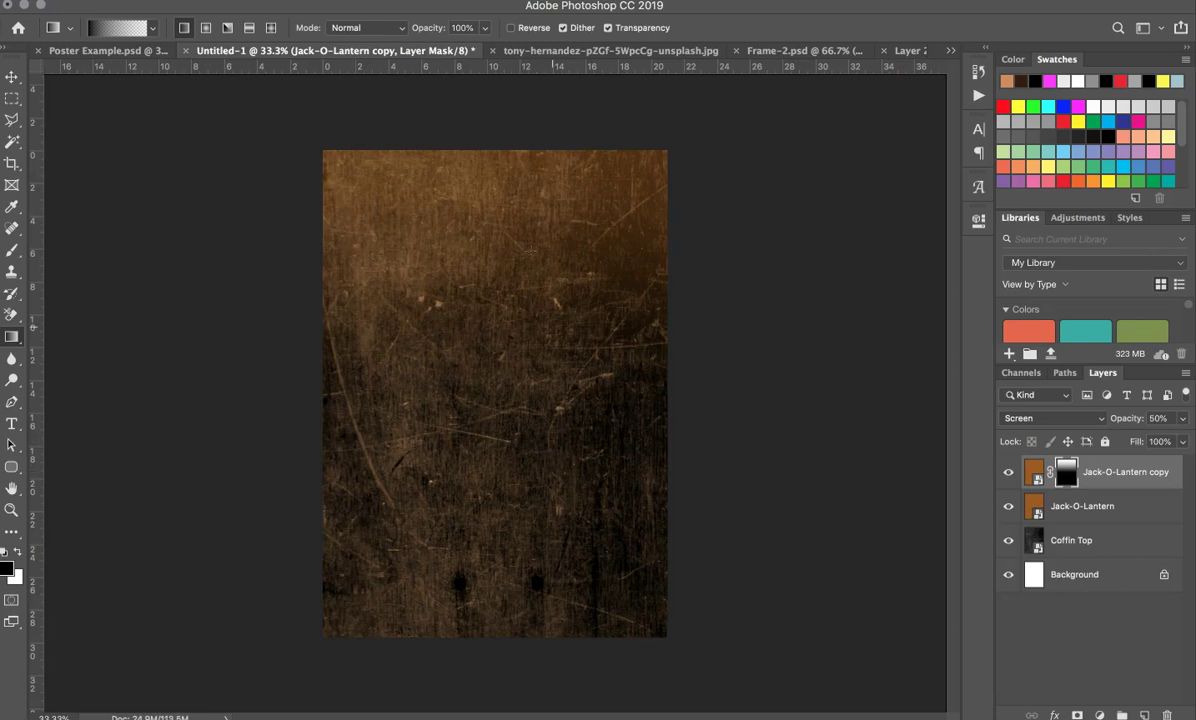
Place the Vingette texture and stretch it from the canvas top to the bottom
key("super+Tab")
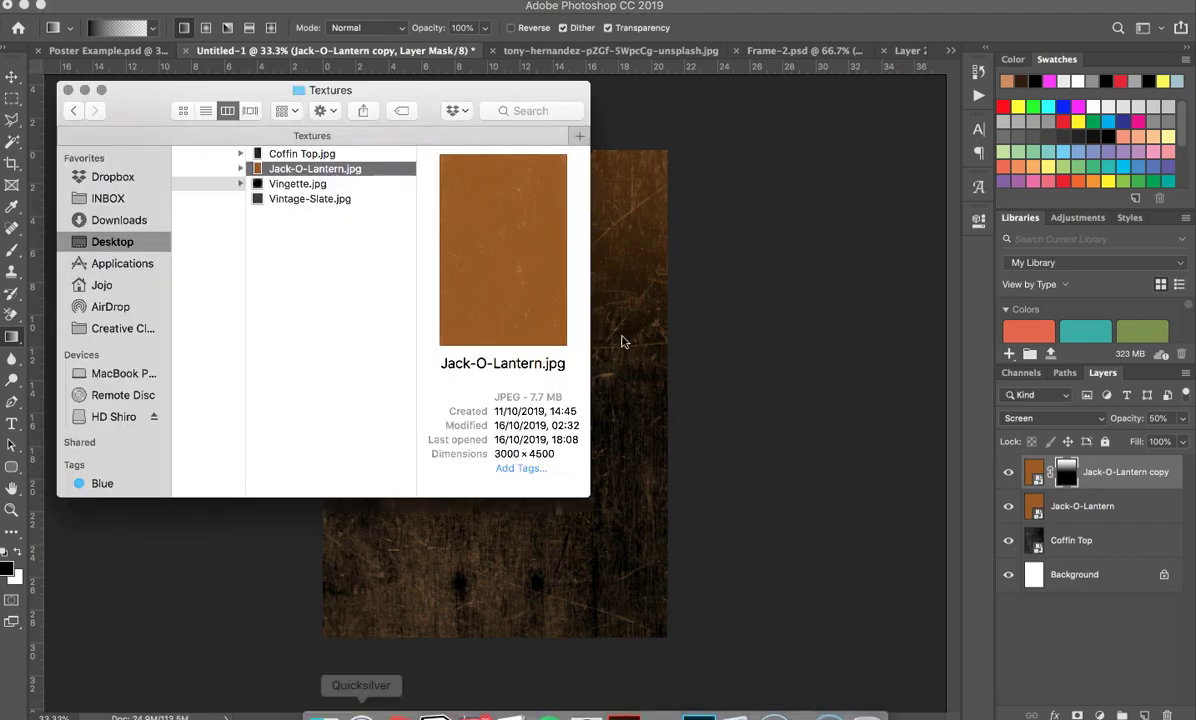
left_click(297, 188)
left_click_drag(495, 245, 617, 263)
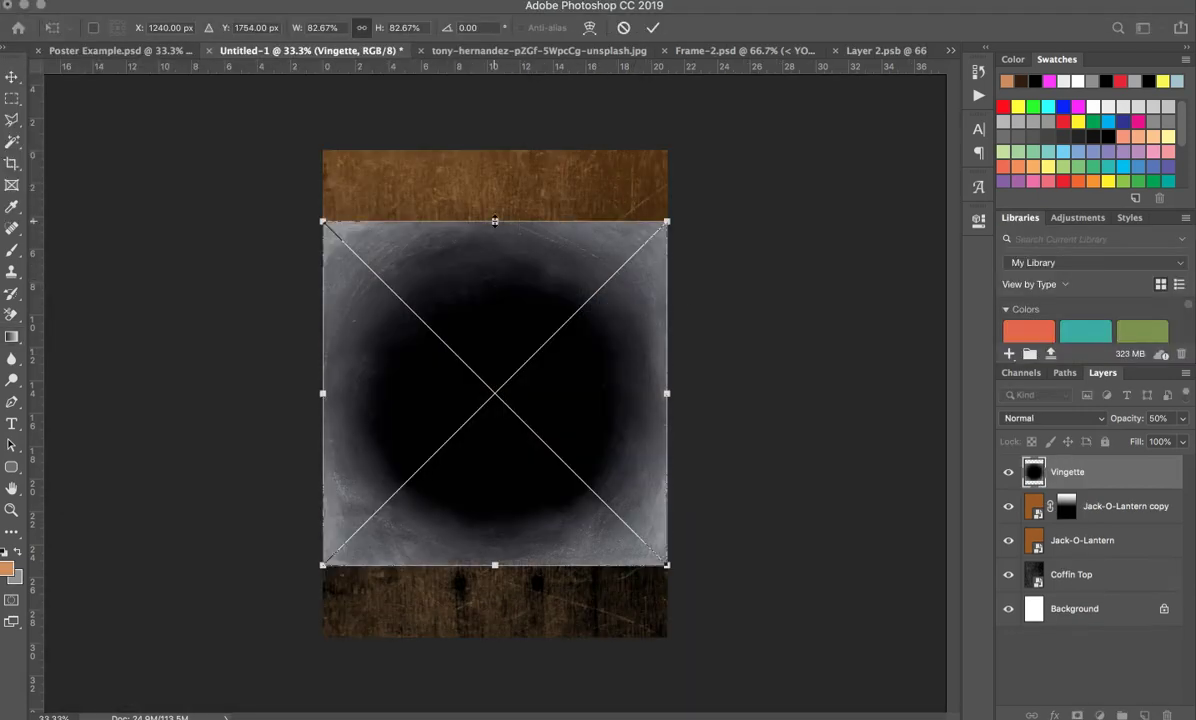
left_click_drag(494, 221, 494, 147)
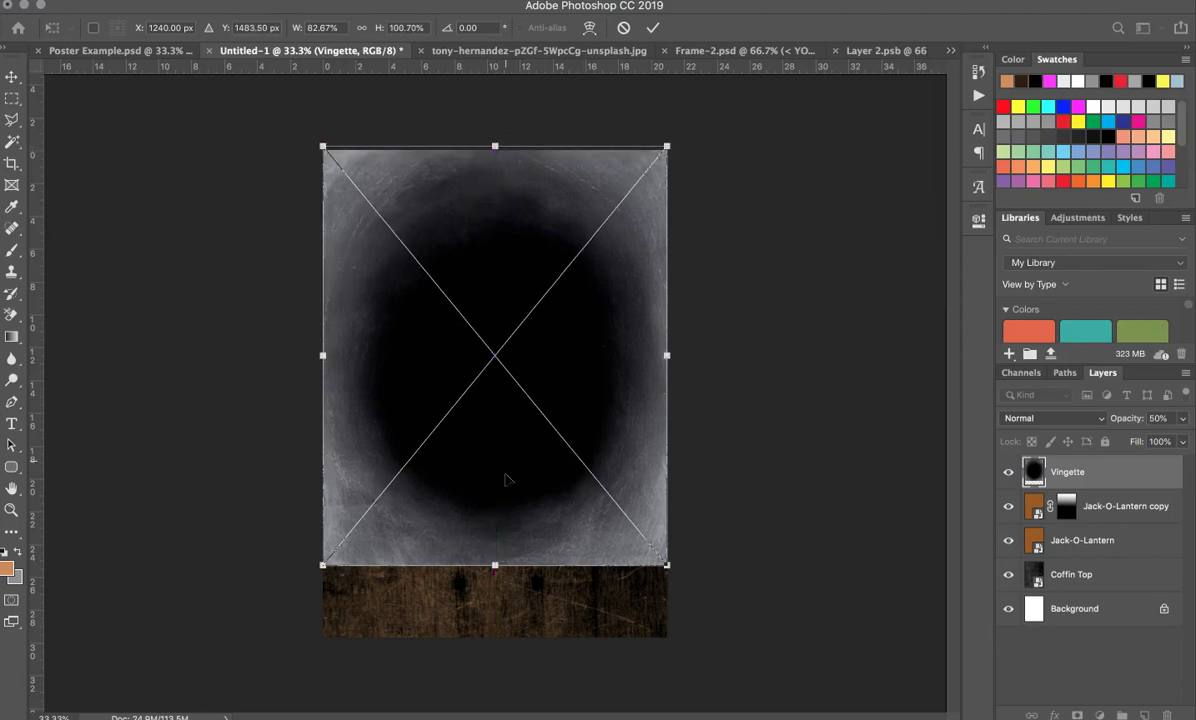
left_click_drag(495, 564, 502, 637)
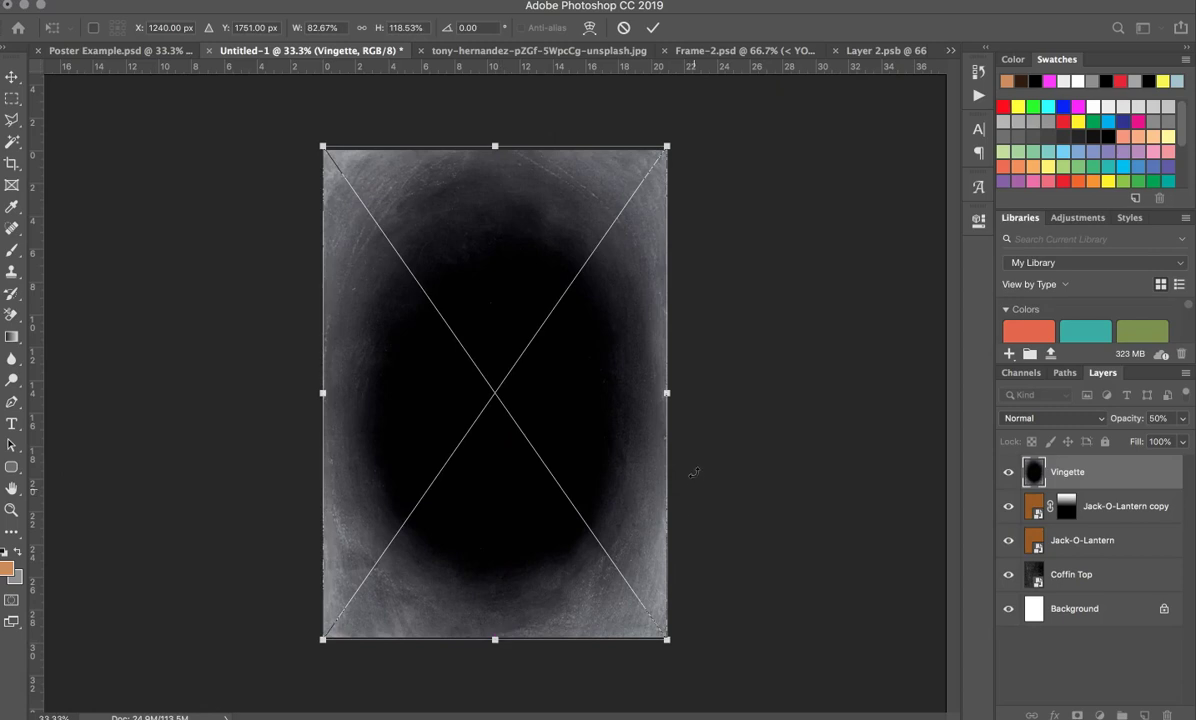
key("Return")
key("g")
Invert the vignette and blend it in Multiply mode to darken the edges
key("ctrl+i")
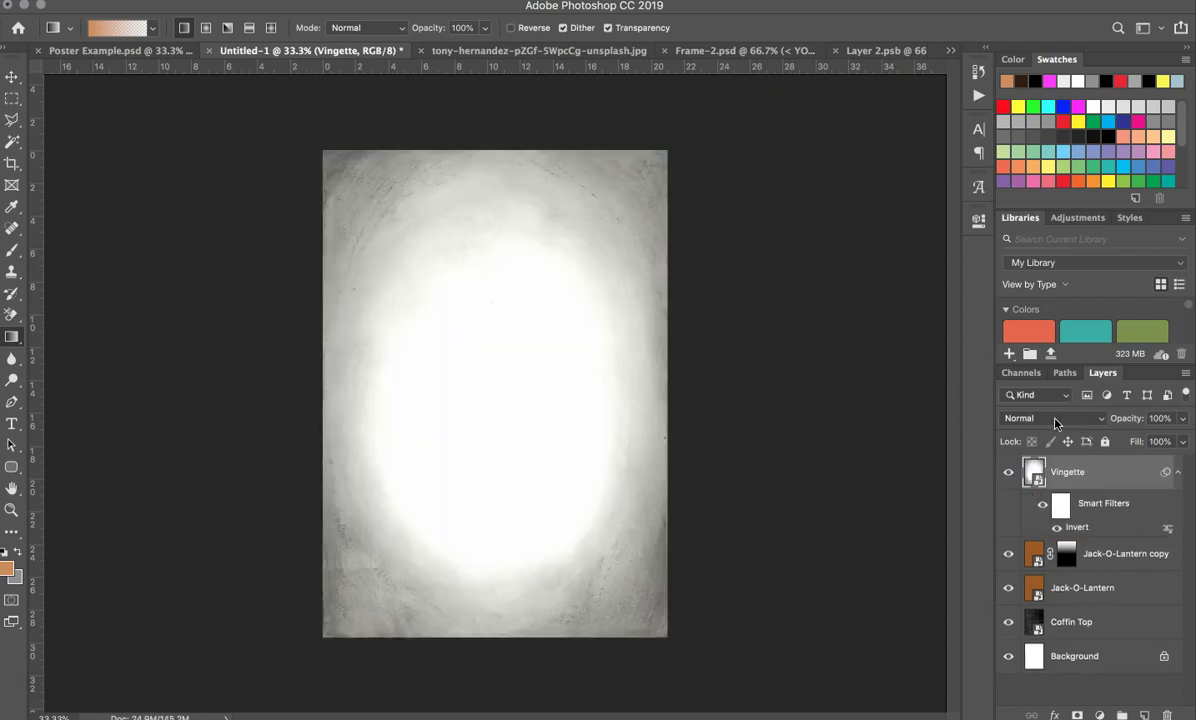
left_click(1055, 423)
left_click(1005, 462)
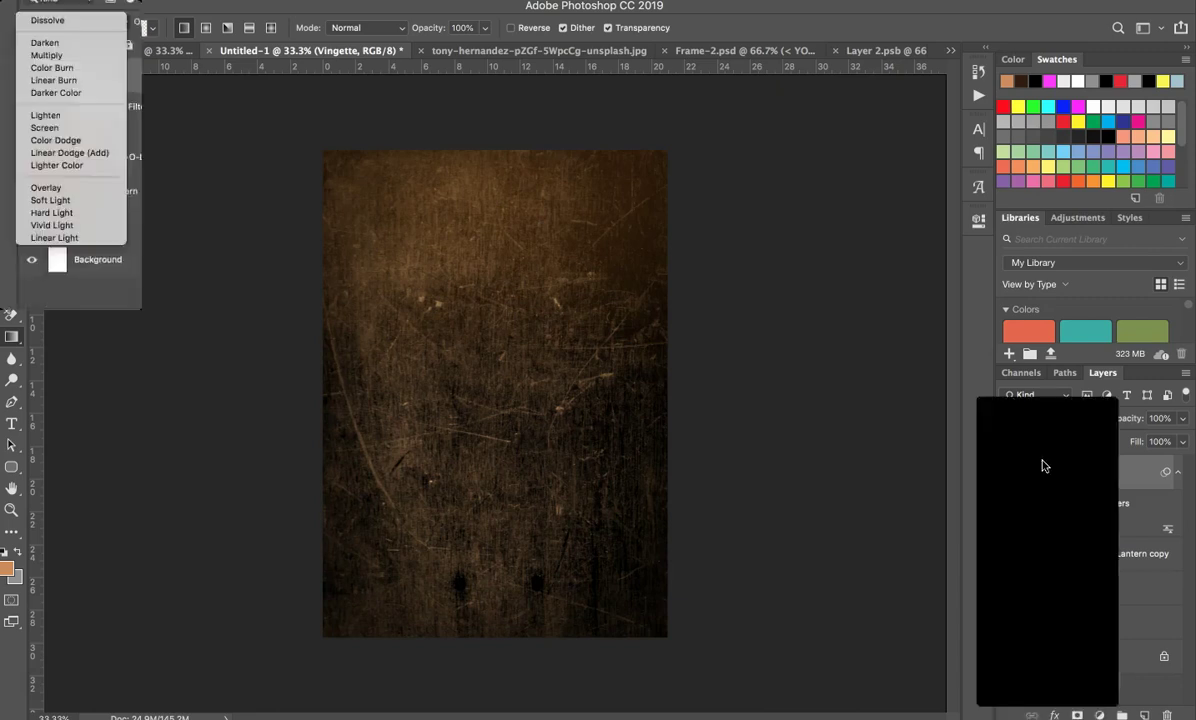
left_click(1007, 476)
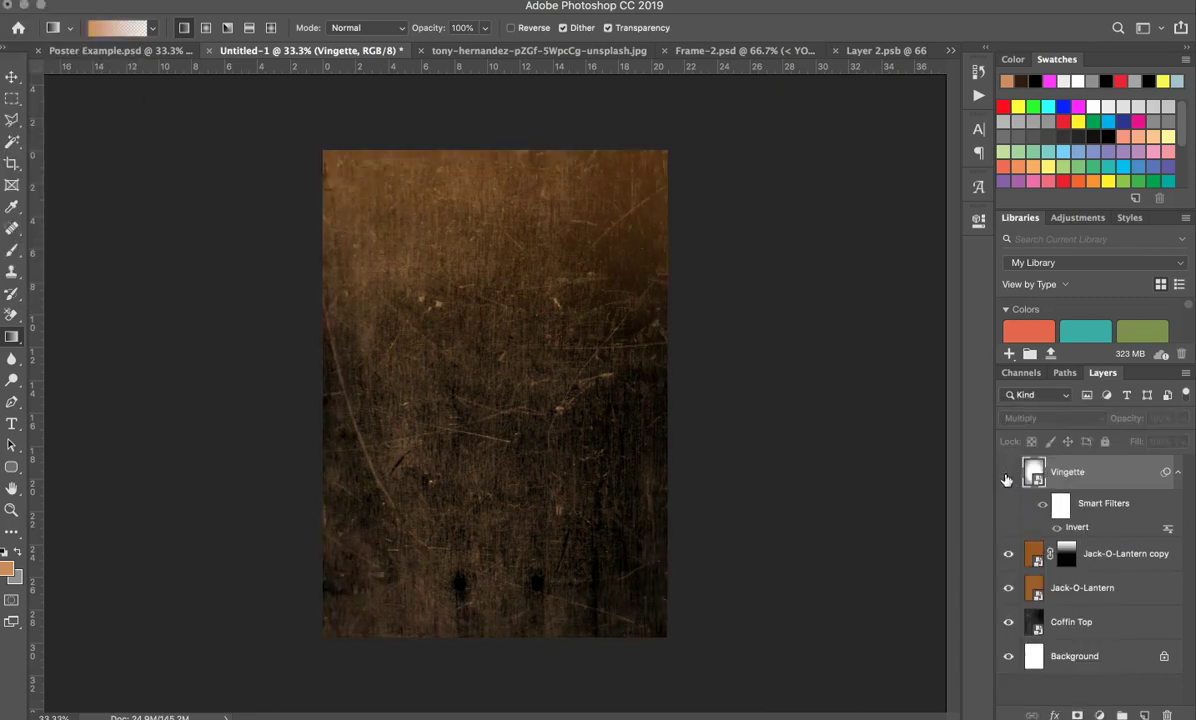
left_click(1008, 476)
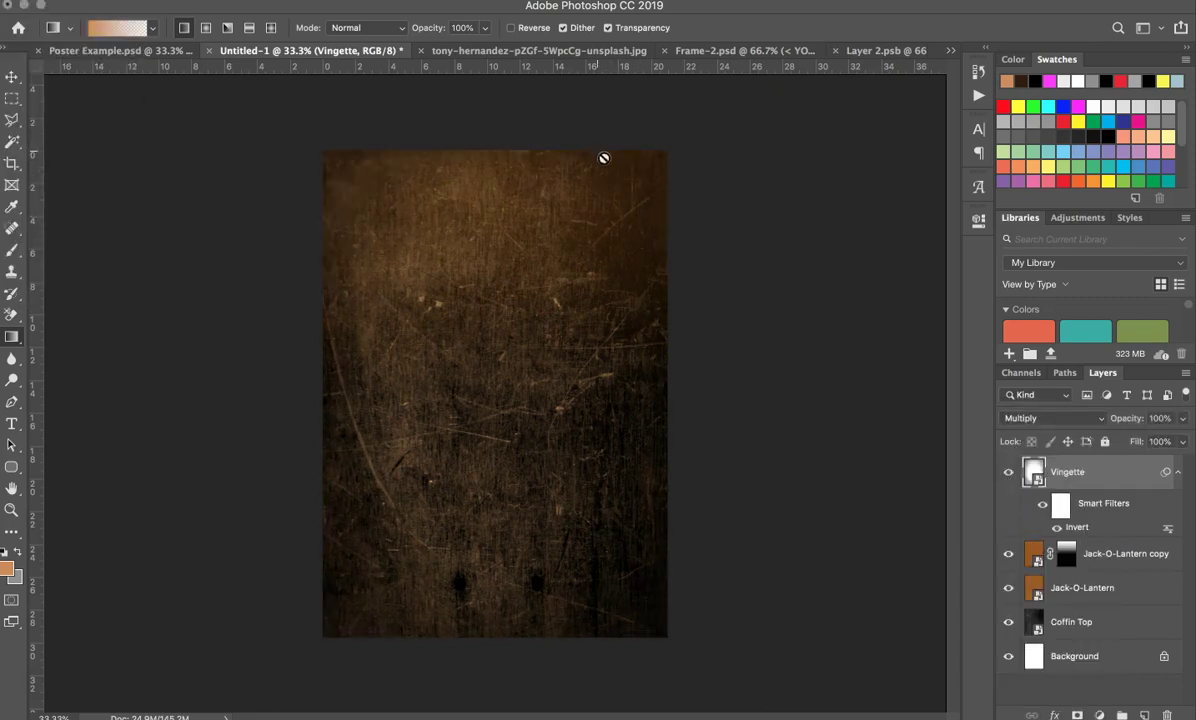
Group the four texture layers and name the group Background
left_click(1091, 624, "shift")
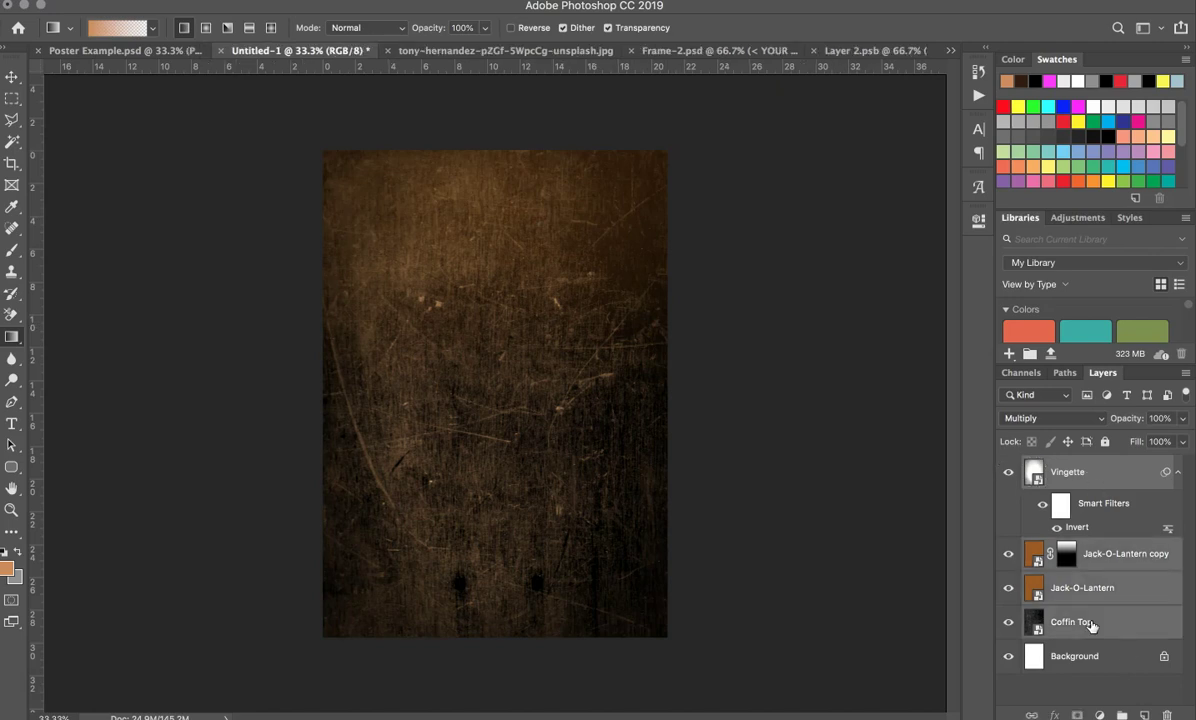
key("super+g")
double_click(1068, 465)
type("Background")
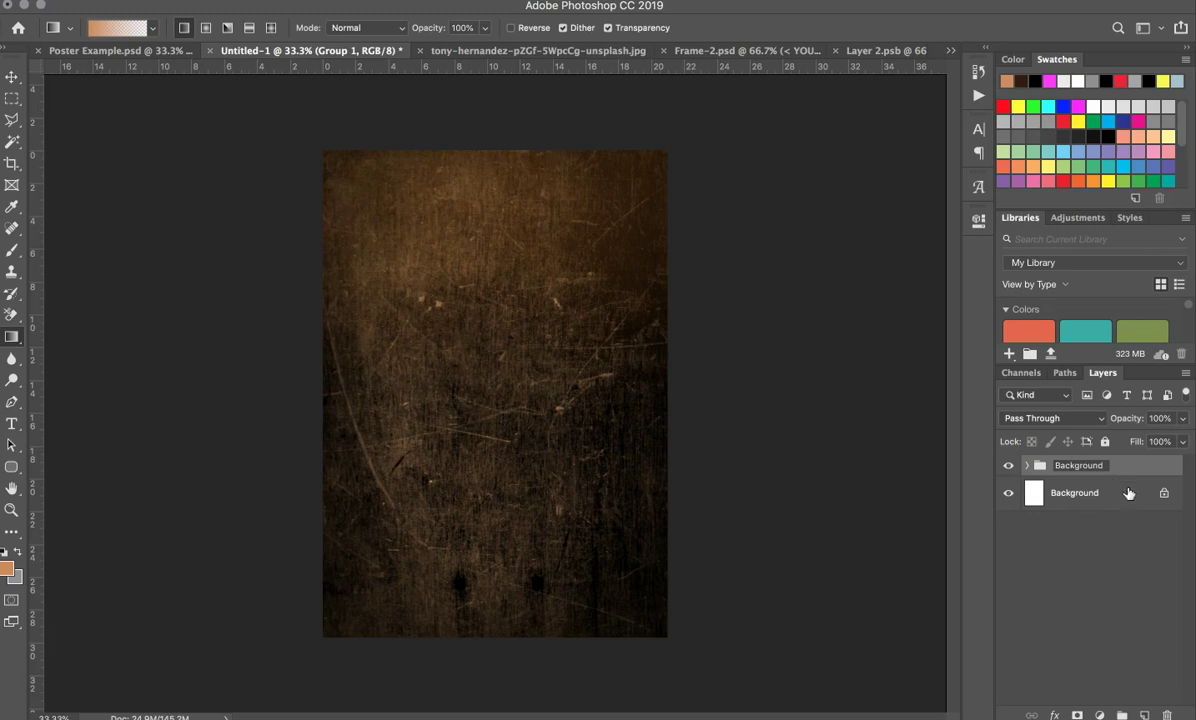
key("Return")
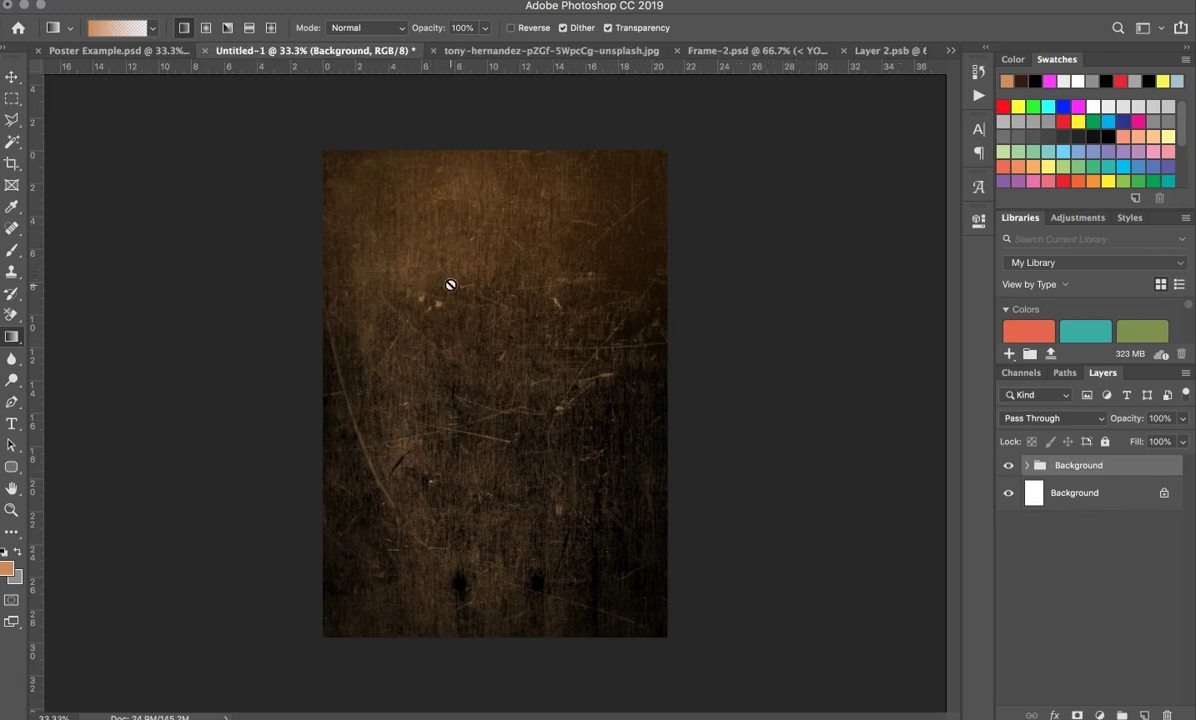
Open the YOUR PHOTO placeholder contents in the Frame-2 document
left_click(592, 51)
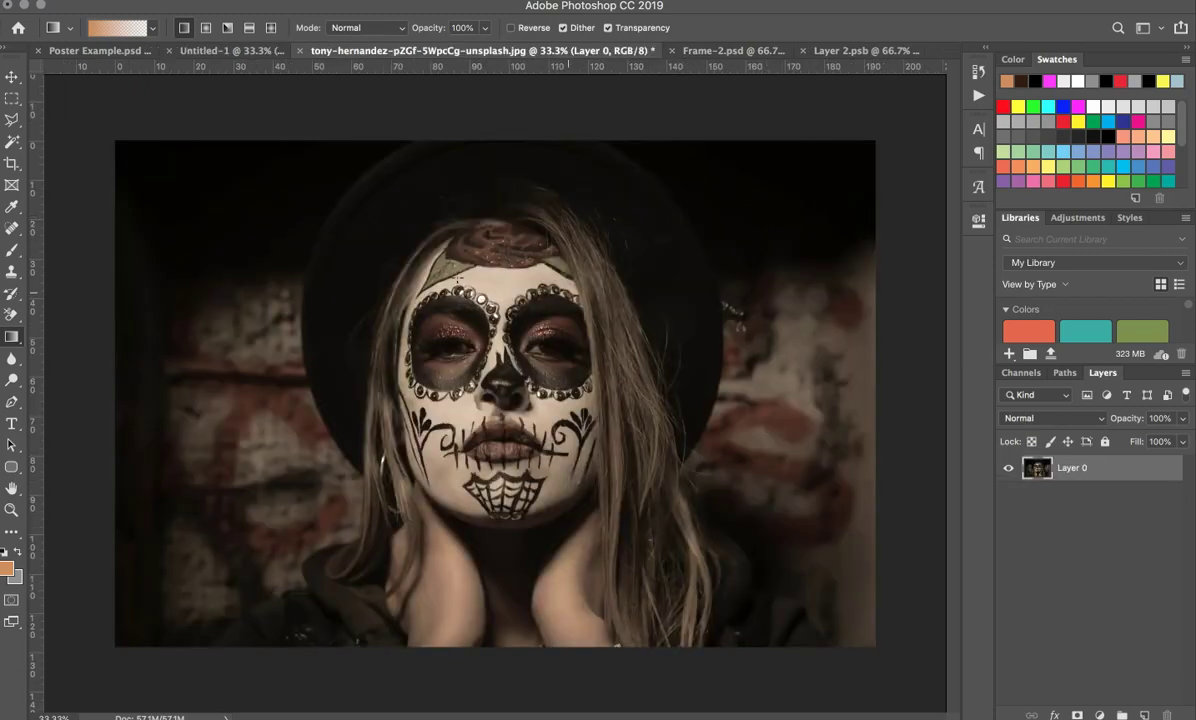
left_click(757, 51)
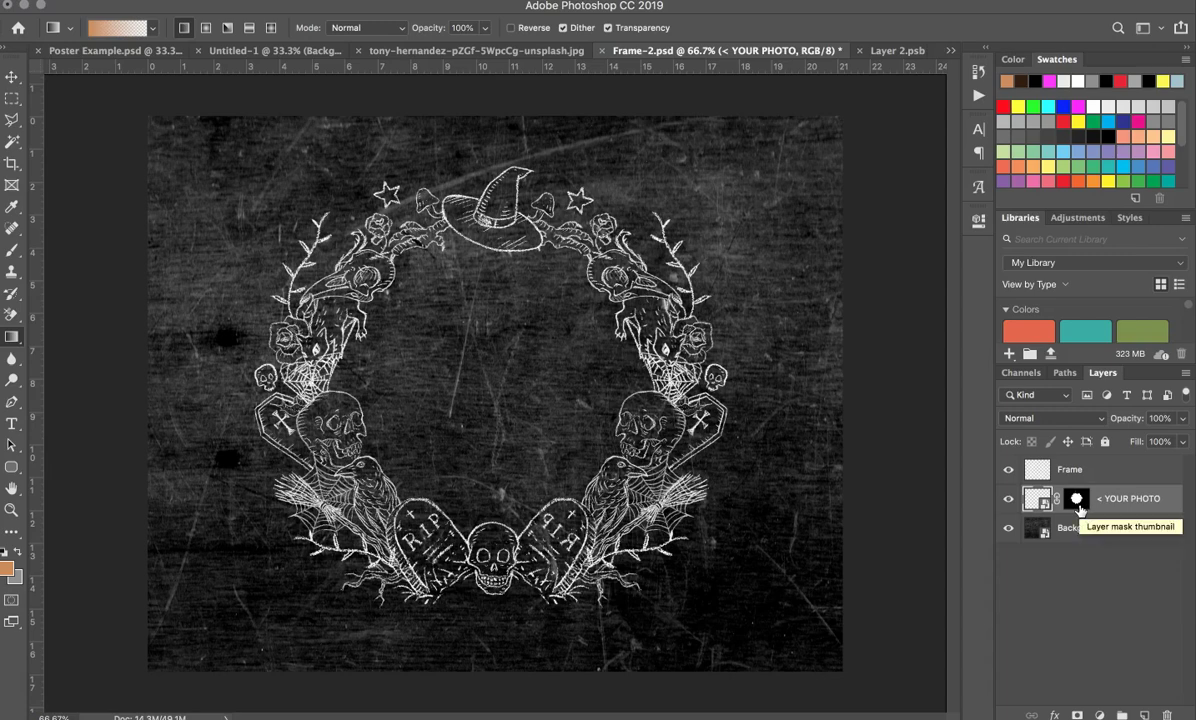
double_click(1037, 500)
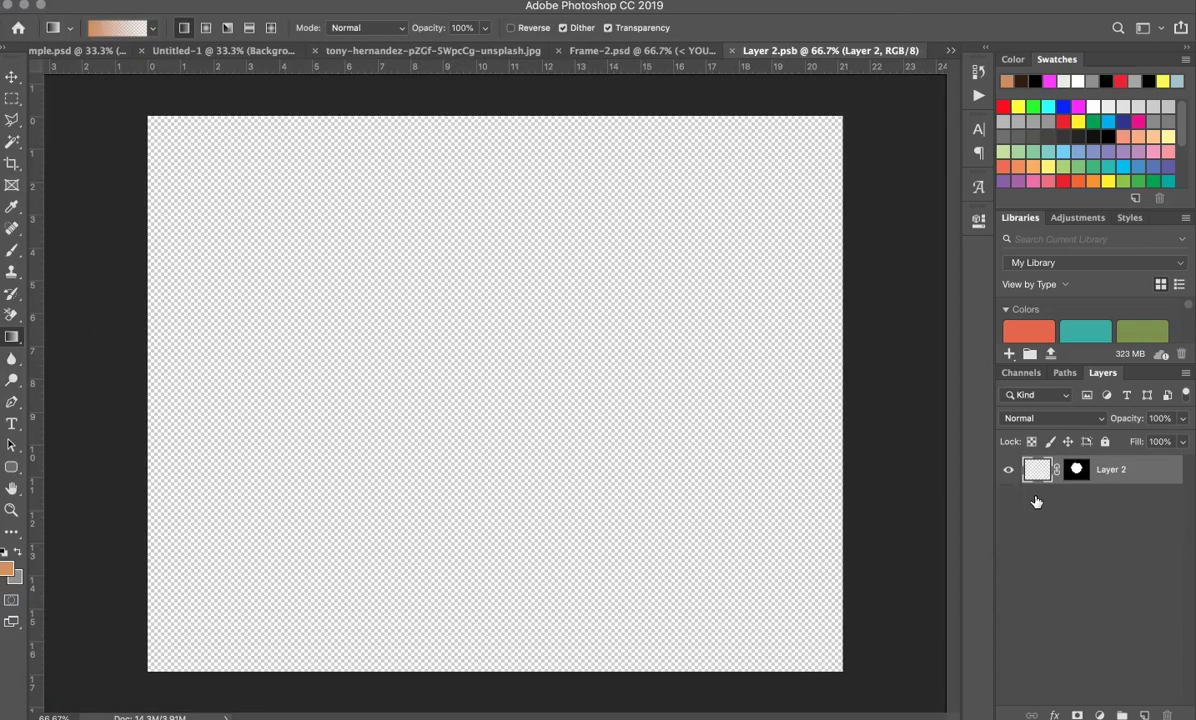
Move the sugar-skull portrait into the placeholder and scale it down to fit
left_click(433, 50)
key("v")
left_click_drag(528, 326, 497, 325)
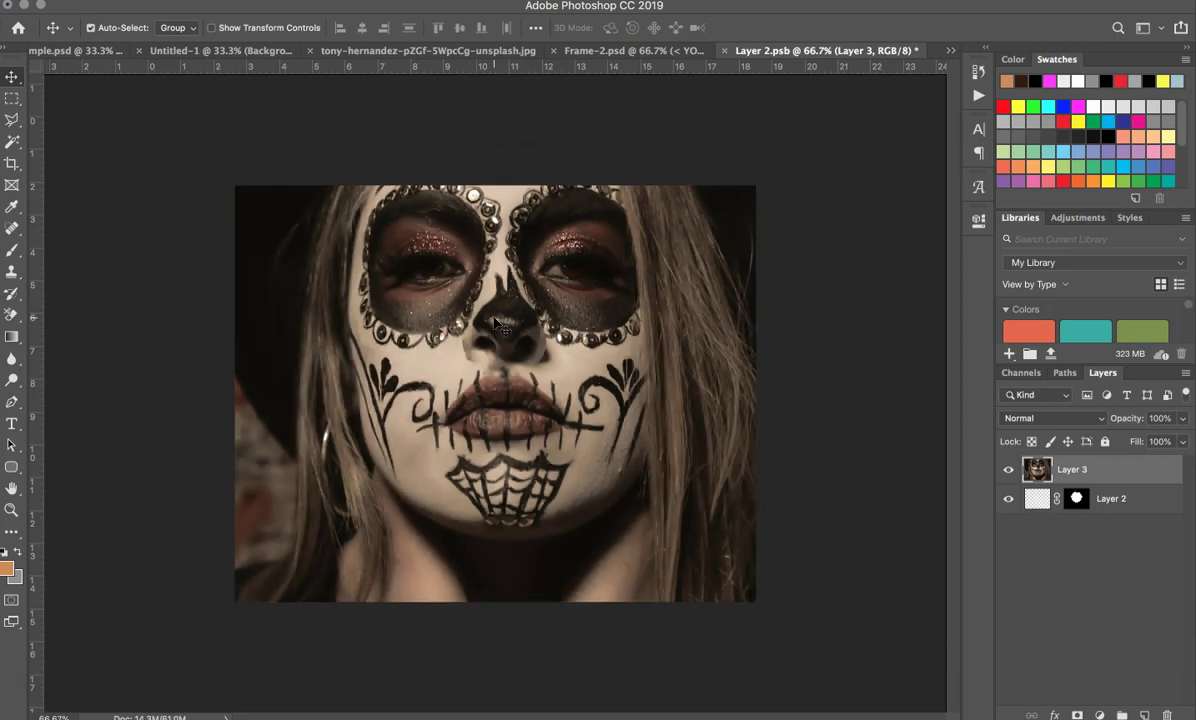
key("ctrl+t")
key("ctrl+minus")
key("ctrl+minus")
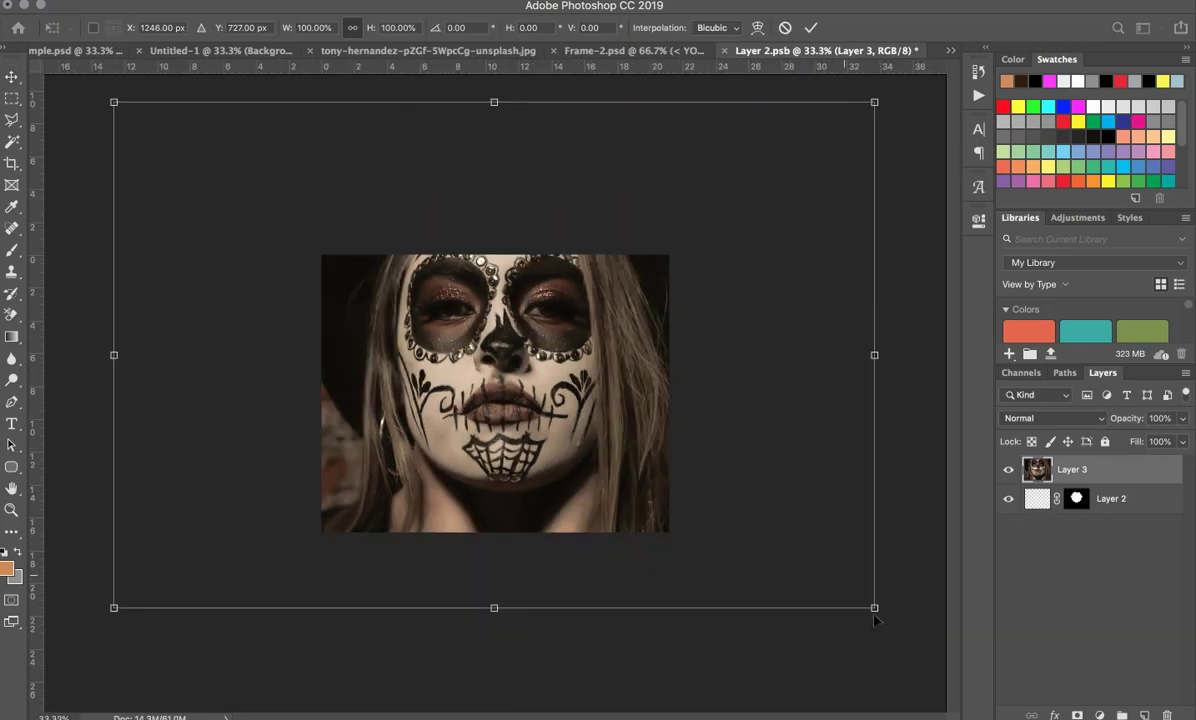
left_click_drag(874, 607, 580, 480)
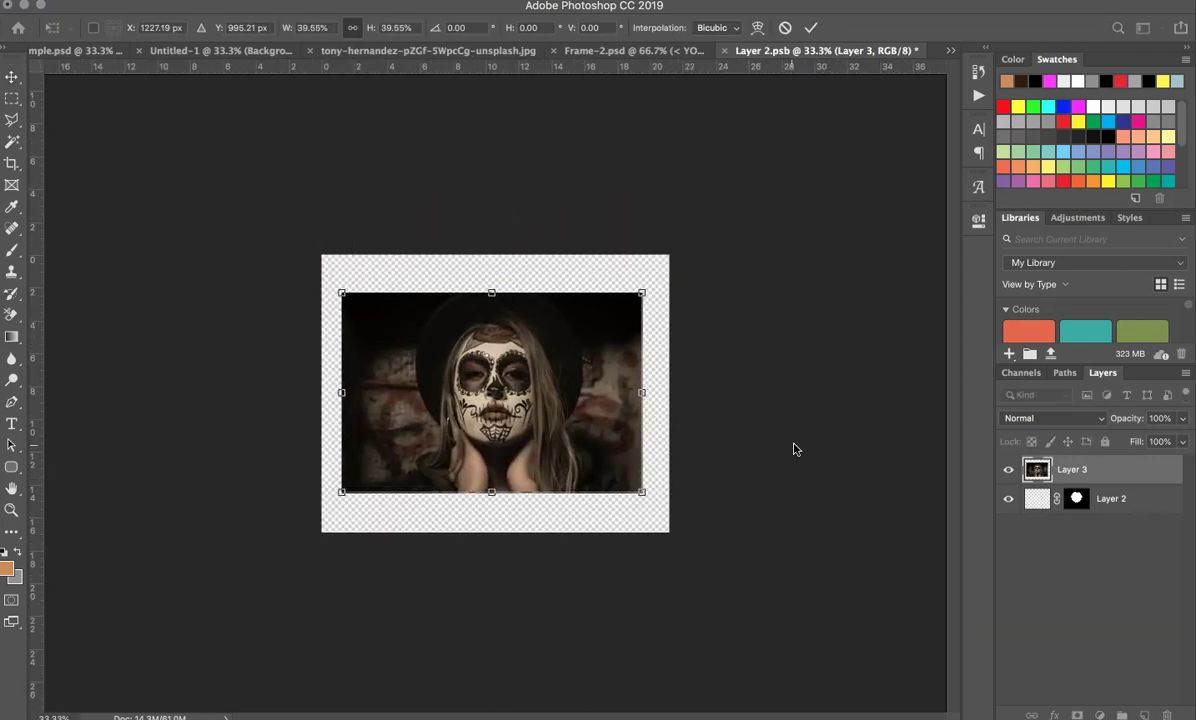
key("Return")
key("ctrl+plus")
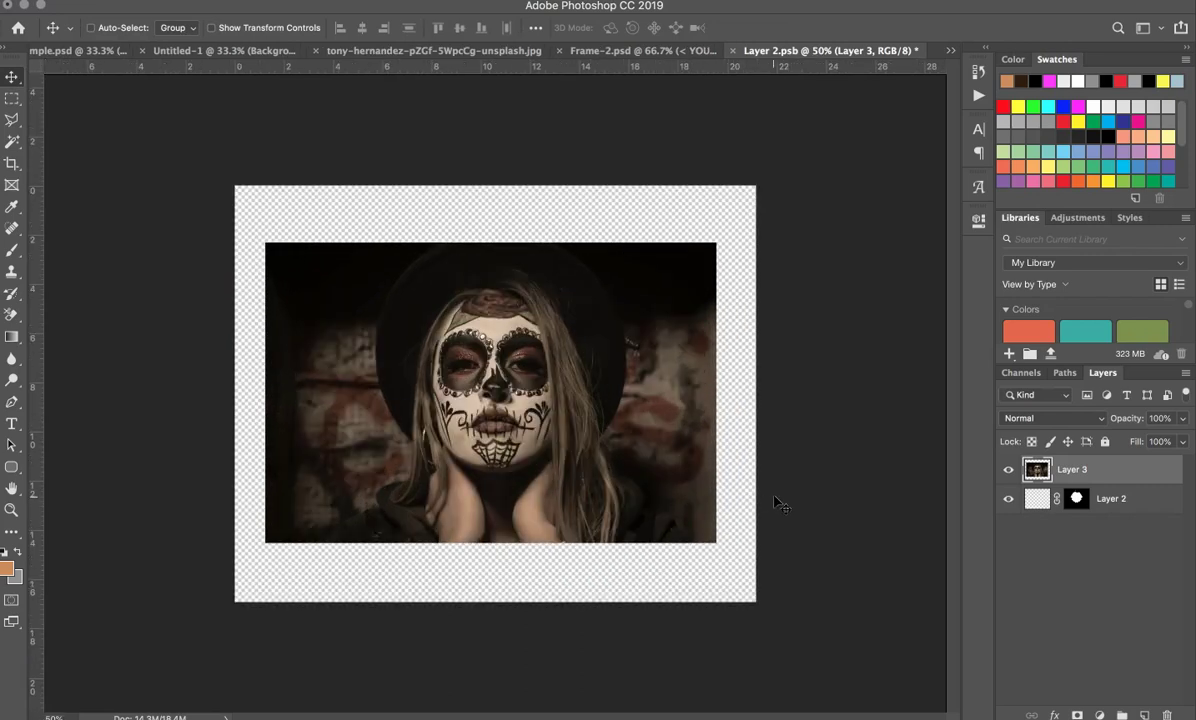
Add Vintage-Slate.jpg with a clipped Brightness/Contrast adjustment at contrast 100
left_click(467, 697)
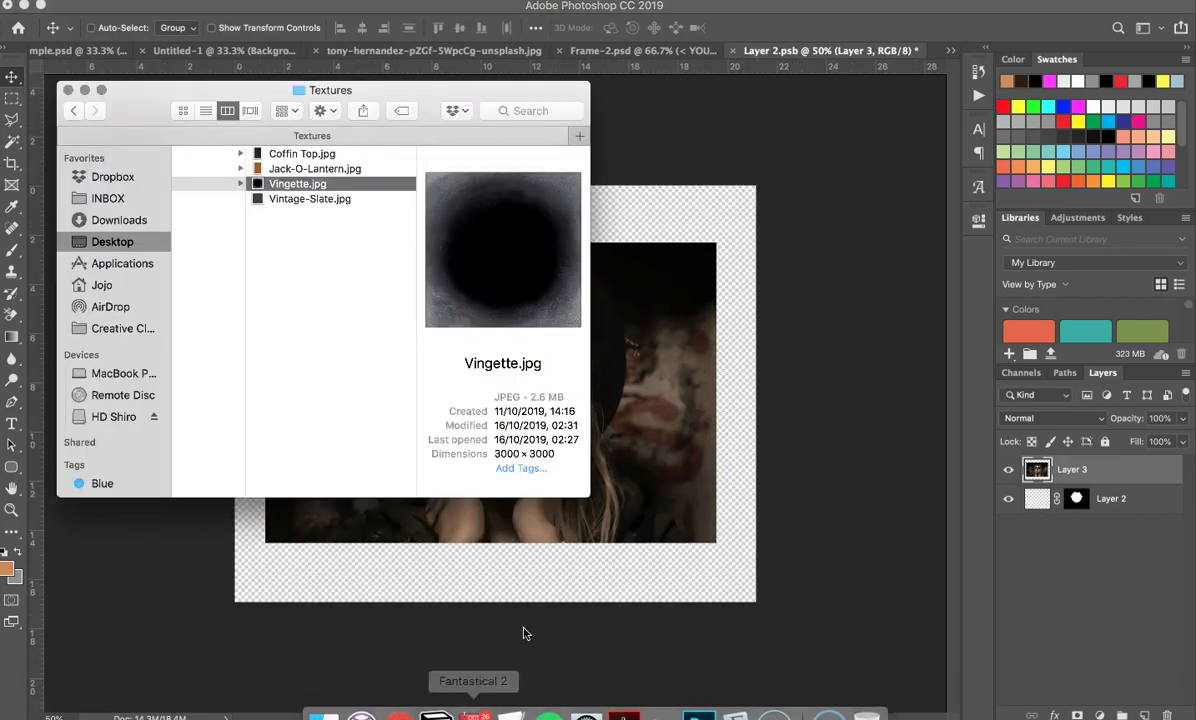
left_click_drag(312, 199, 655, 400)
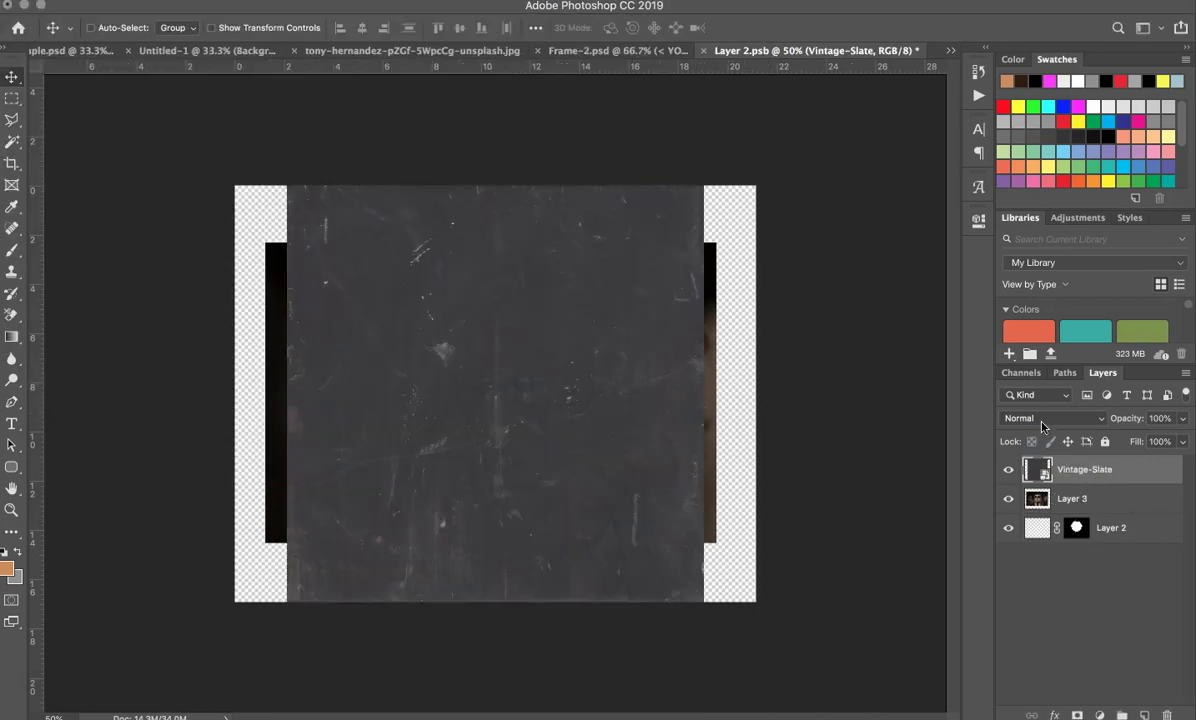
left_click(1100, 714)
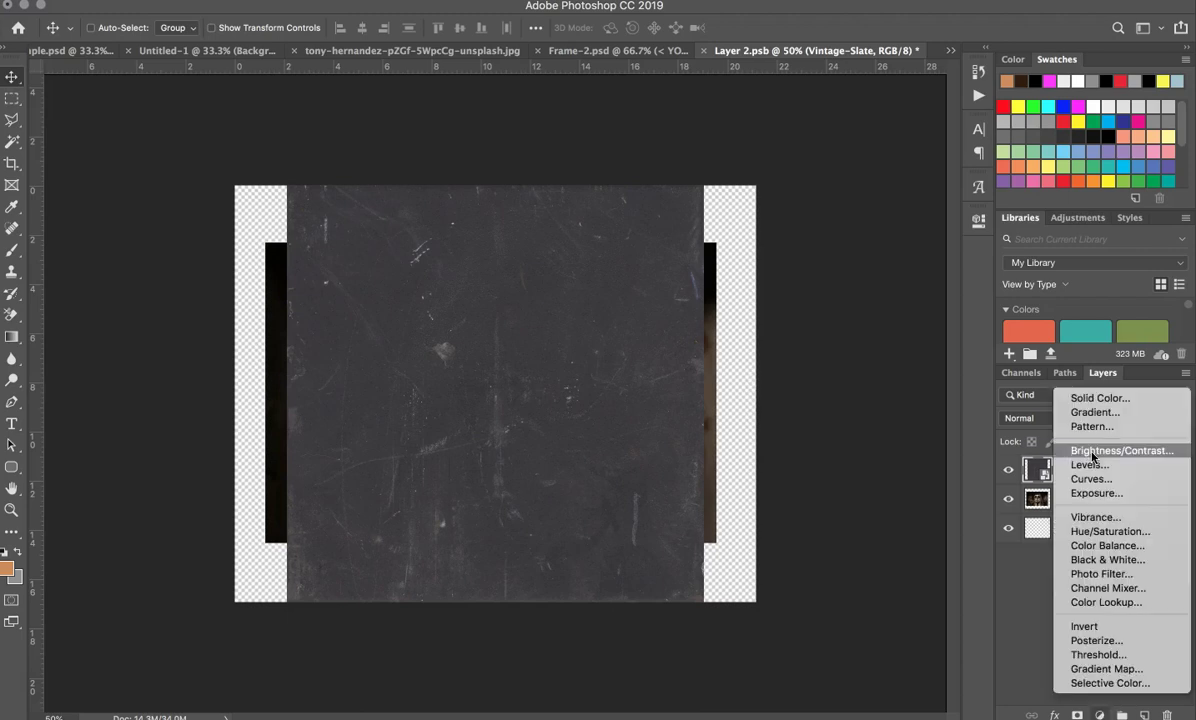
left_click(1120, 445)
left_click_drag(897, 337, 952, 339)
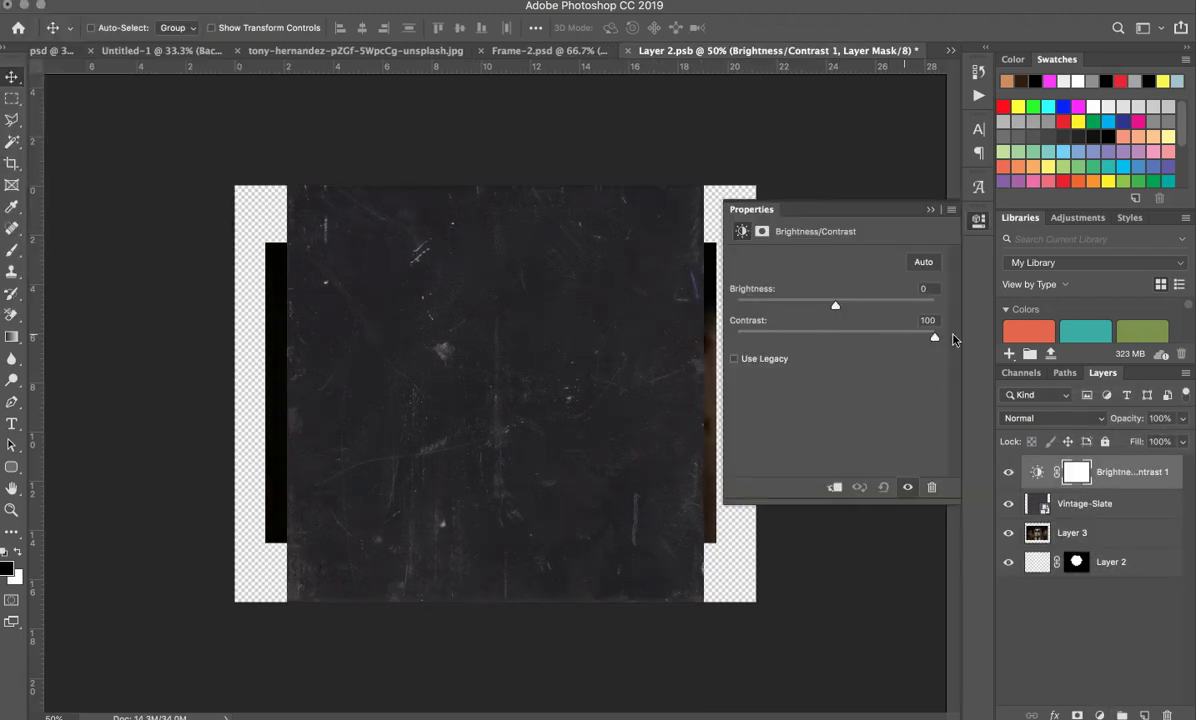
left_click(836, 487)
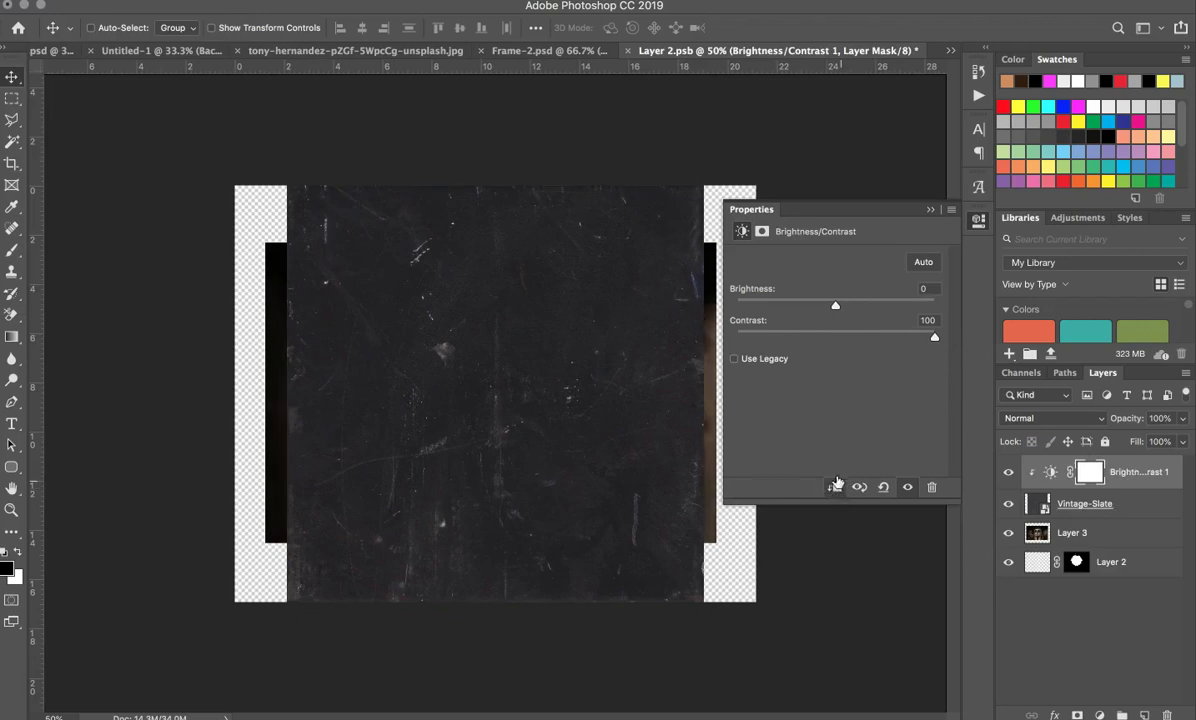
left_click(929, 211)
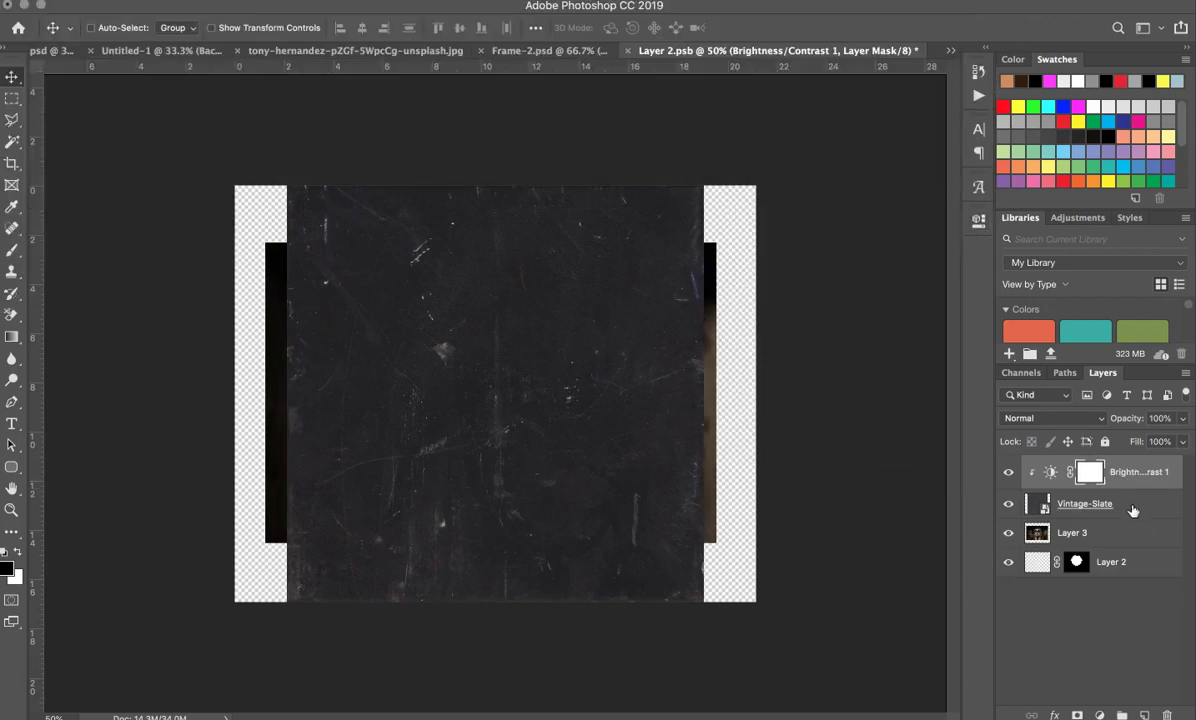
Blend the Vintage-Slate texture in Screen mode and compare it on and off
left_click(1133, 510)
left_click(1040, 424)
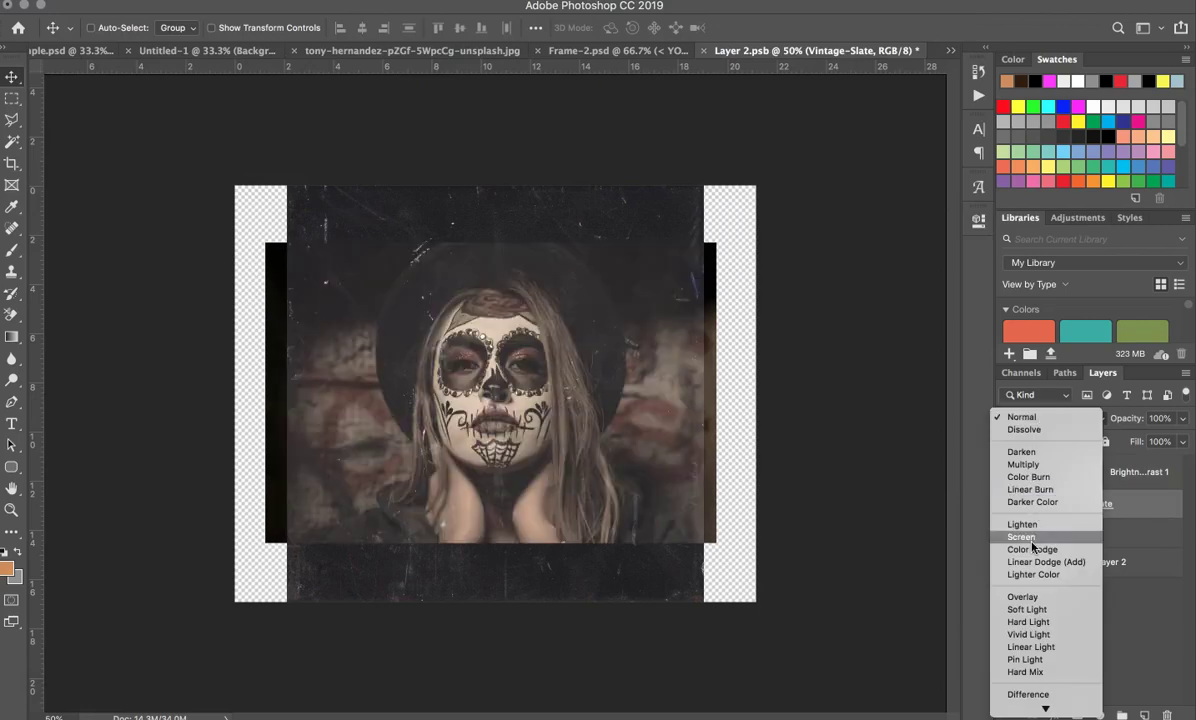
left_click(1030, 535)
key("super+1")
scroll(826, 483, "down", 1)
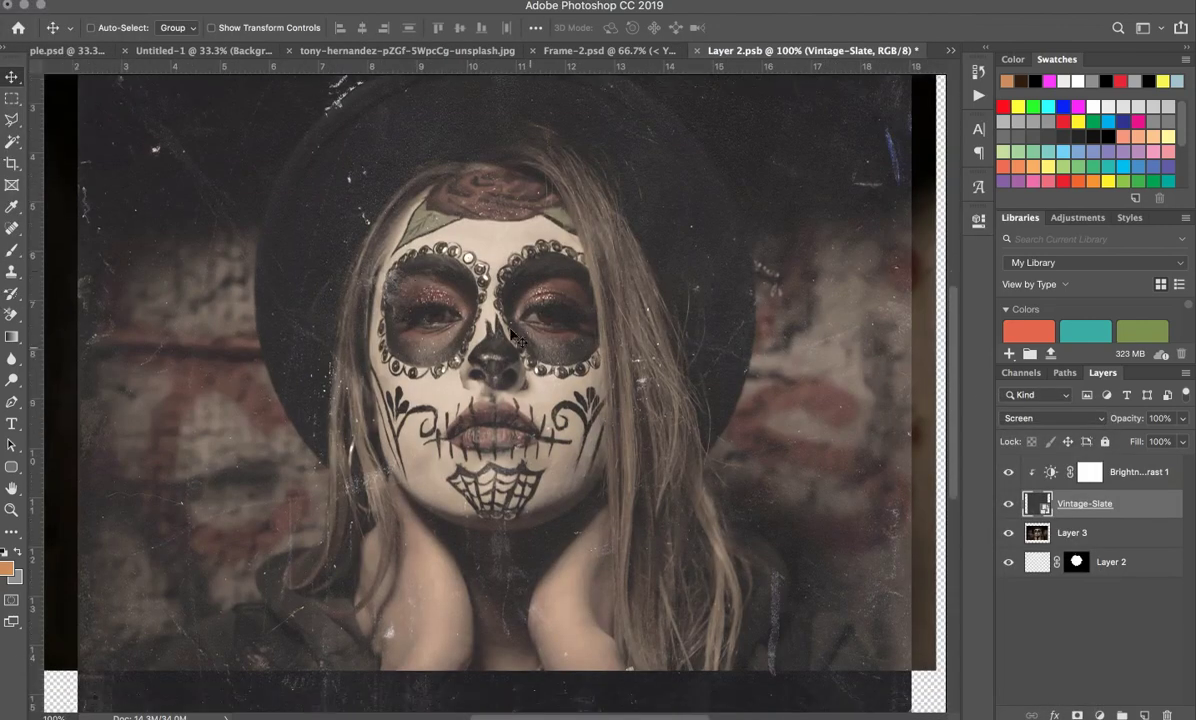
left_click(1008, 504)
left_click(1008, 506)
key("super+minus")
key("super+minus")
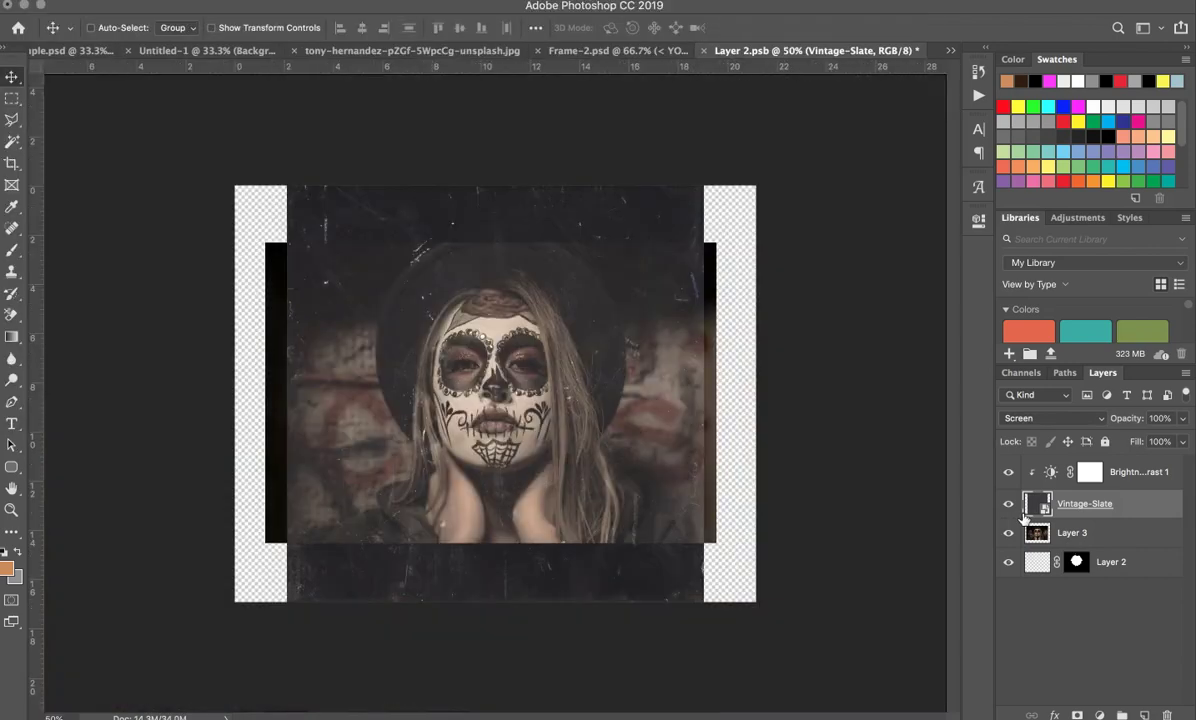
Nudge the photo in Frame-2, merge it into the Frame layer, and copy it onto the poster
left_click(640, 50)
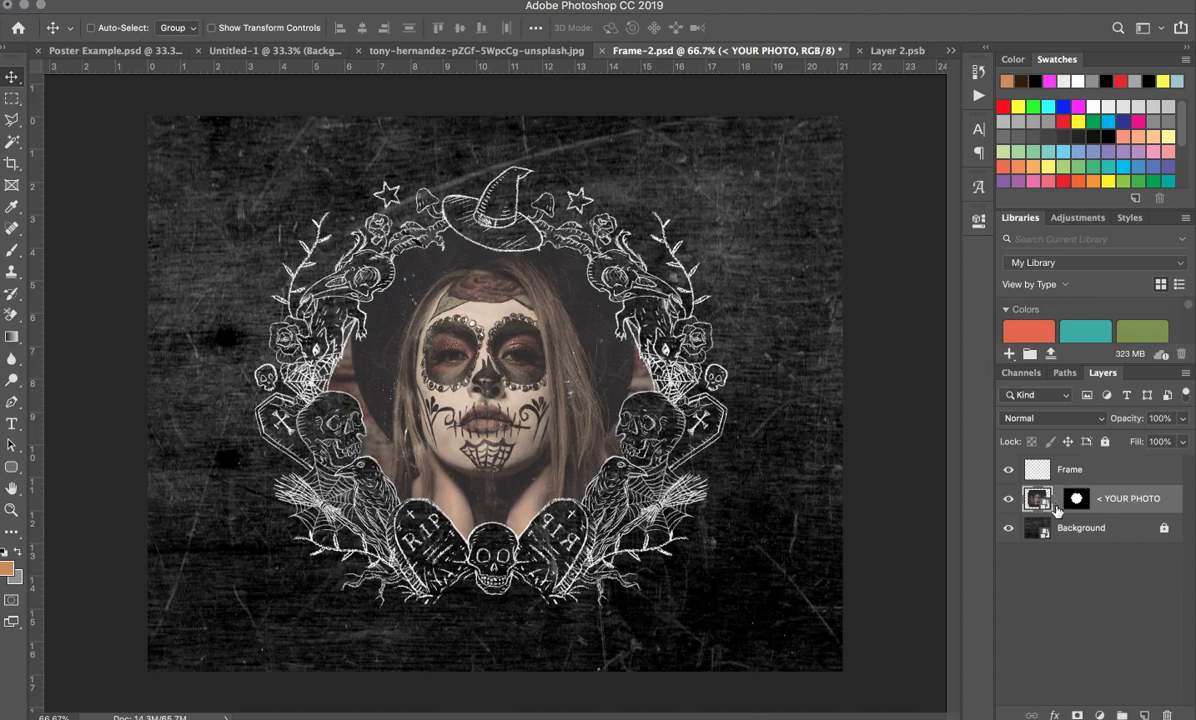
mouse_move(545, 431)
left_mouse_down()
mouse_move(562, 438)
mouse_move(553, 427)
left_mouse_up()
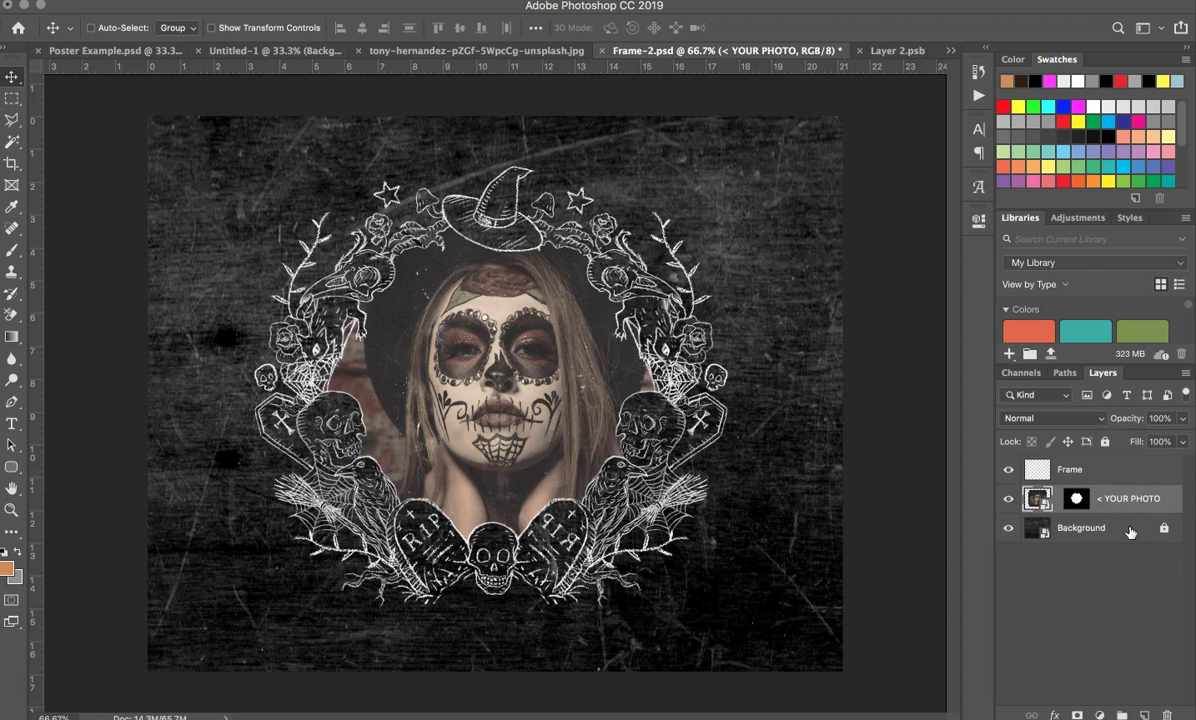
left_click(1101, 472)
key("ctrl+e")
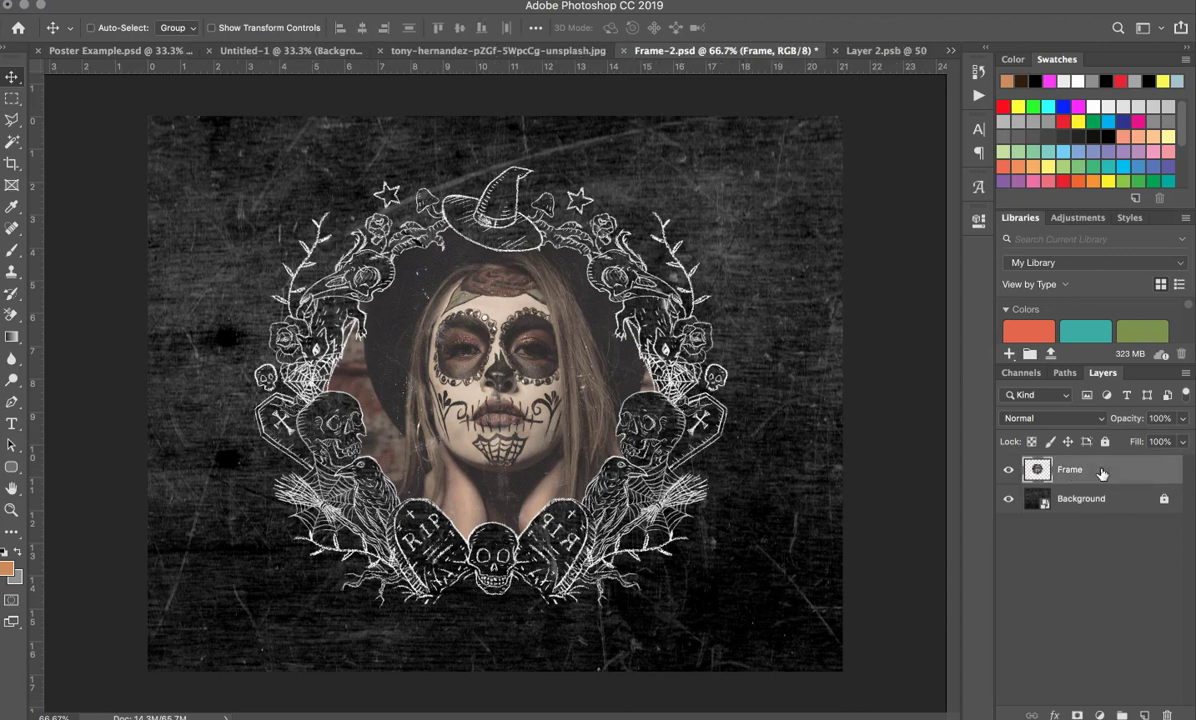
left_click_drag(480, 316, 512, 345)
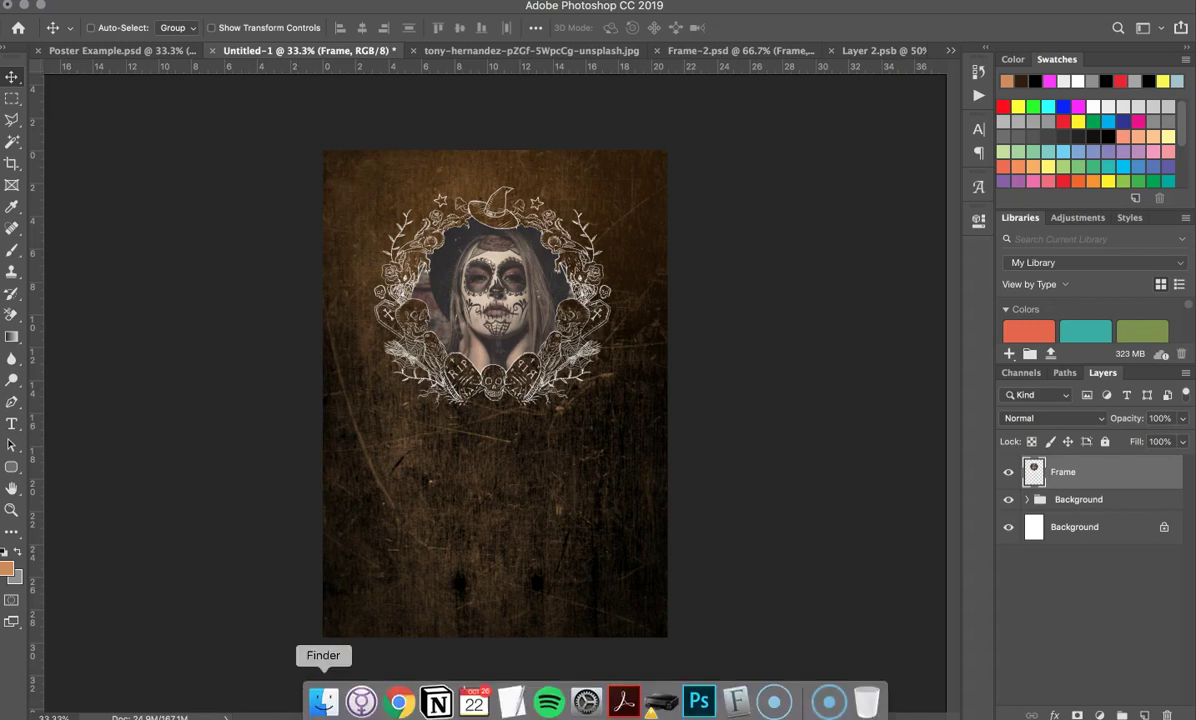
Shrink the placed chalk letter layers to about 20% of their size
left_click(322, 703)
scroll(268, 247, "left", 3)
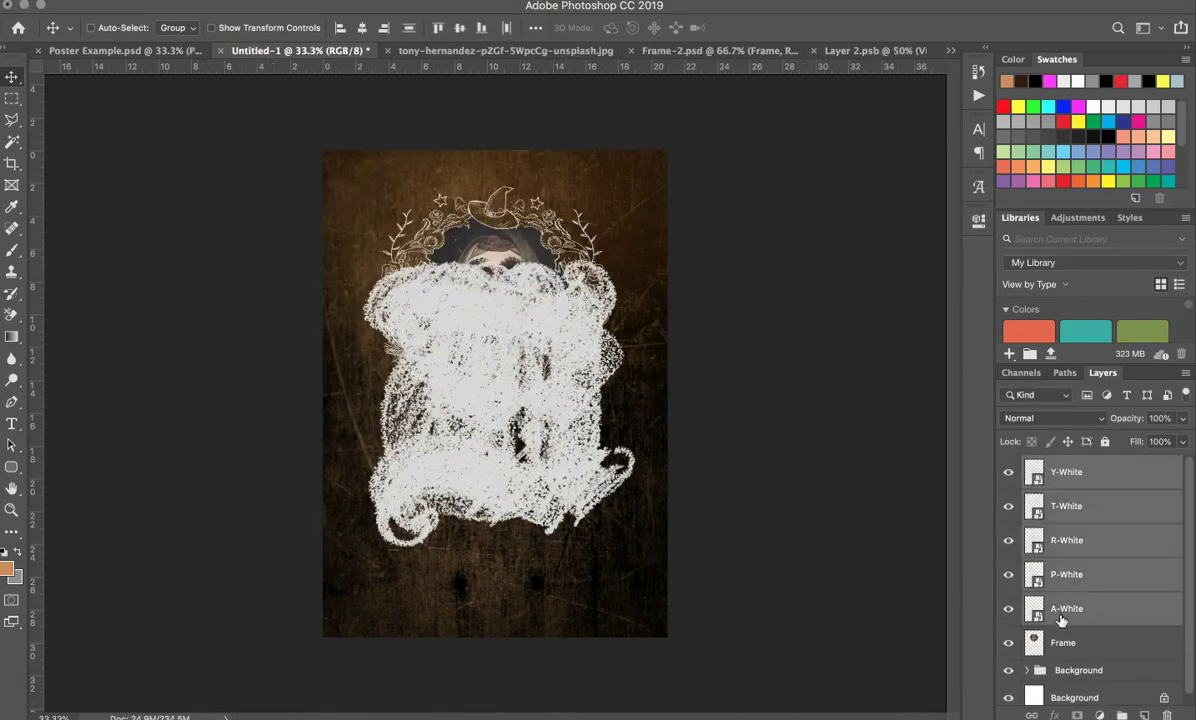
key("super+t")
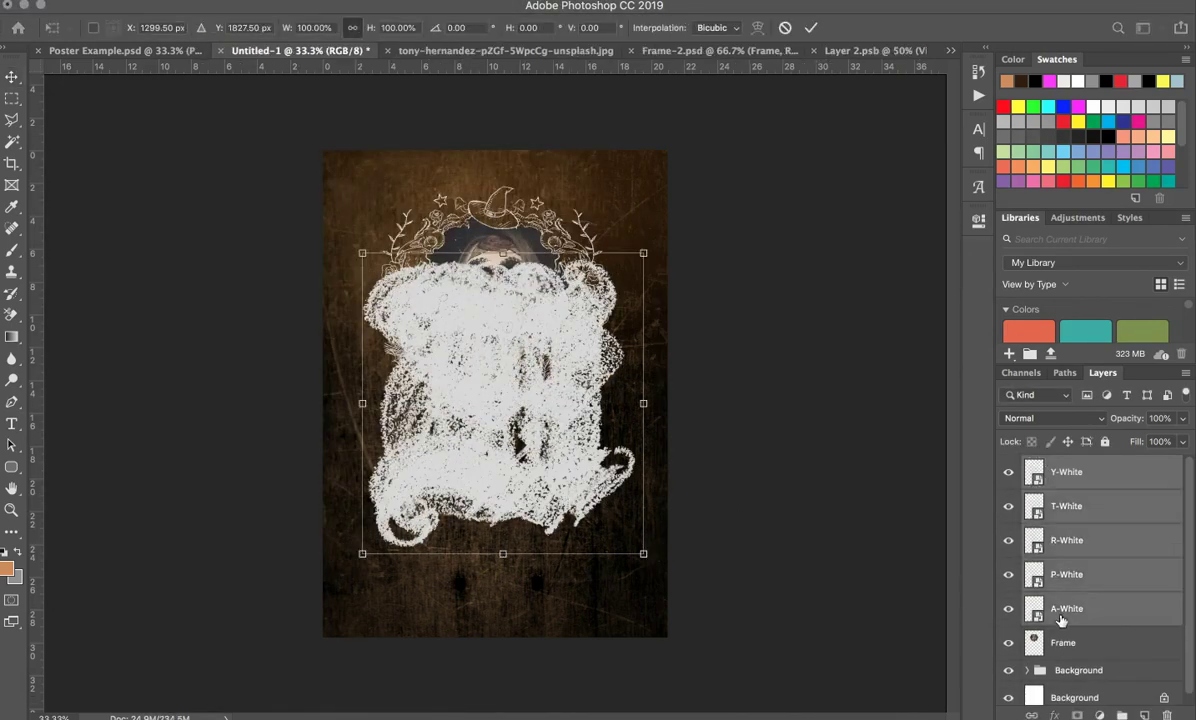
left_click_drag(625, 522, 420, 314)
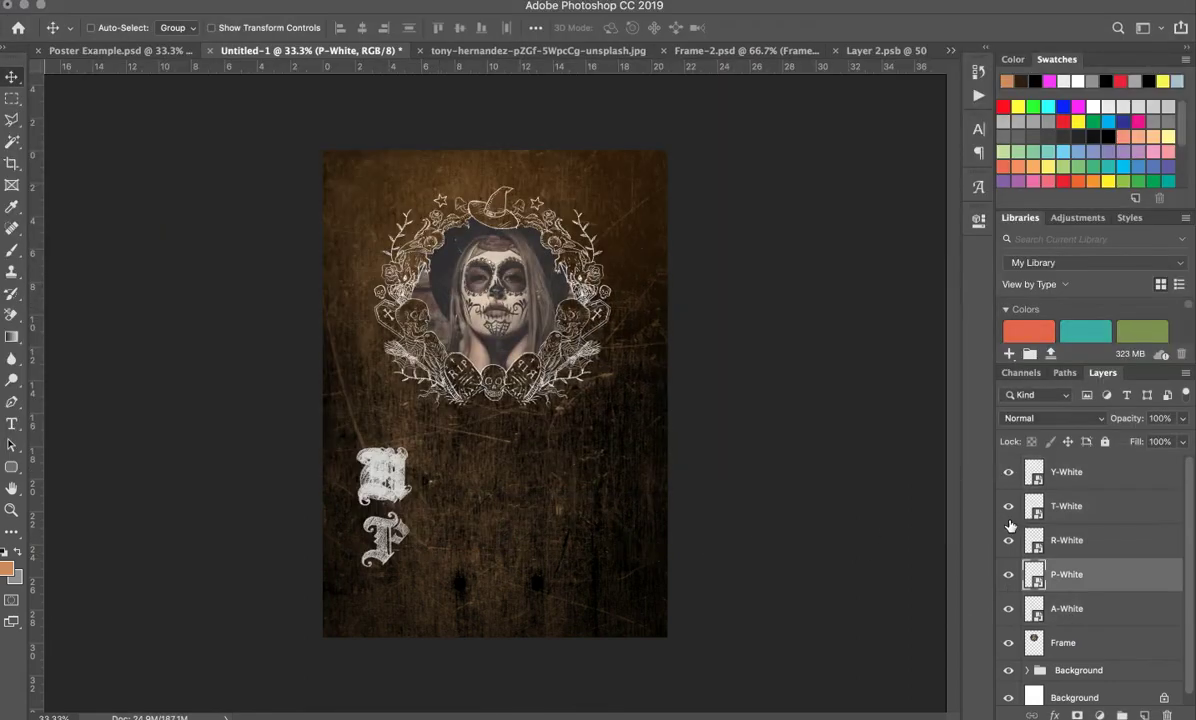
Arrange the A, R, T and Y letters after the P to spell PARTY
left_click_drag(497, 470, 535, 555)
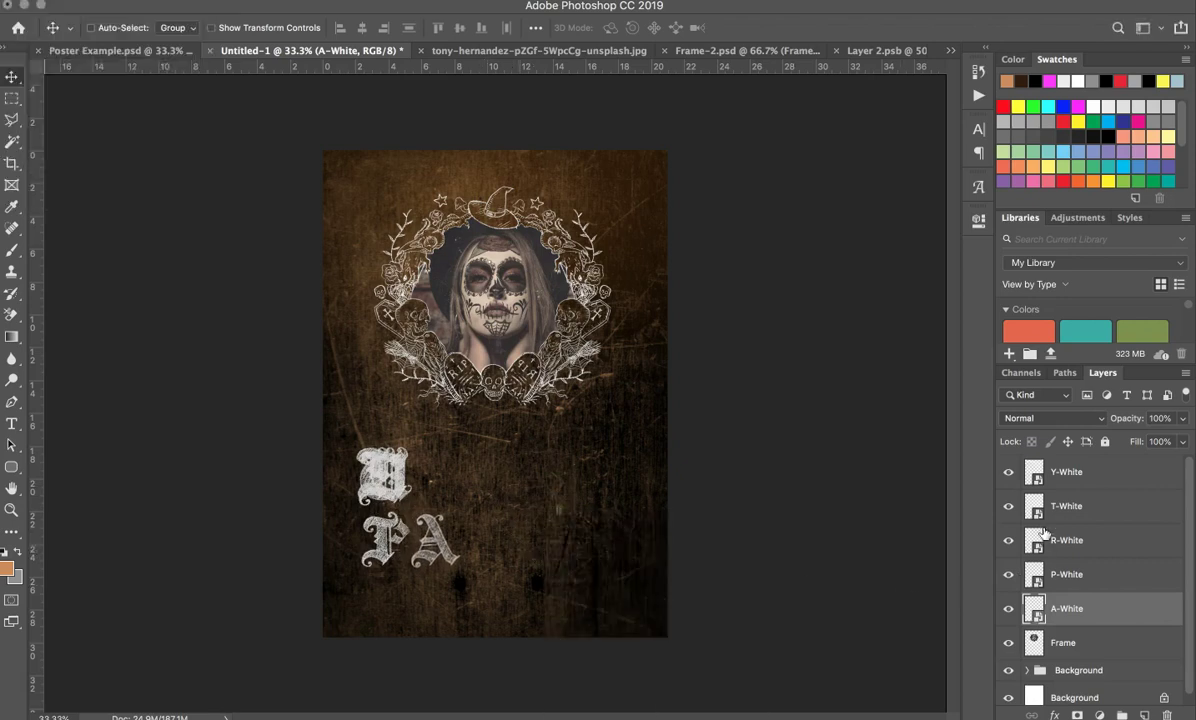
key("alt+]")
left_click_drag(615, 399, 707, 459)
key("alt+]")
left_click_drag(540, 470, 707, 530)
key("alt+]")
left_click_drag(464, 464, 681, 530)
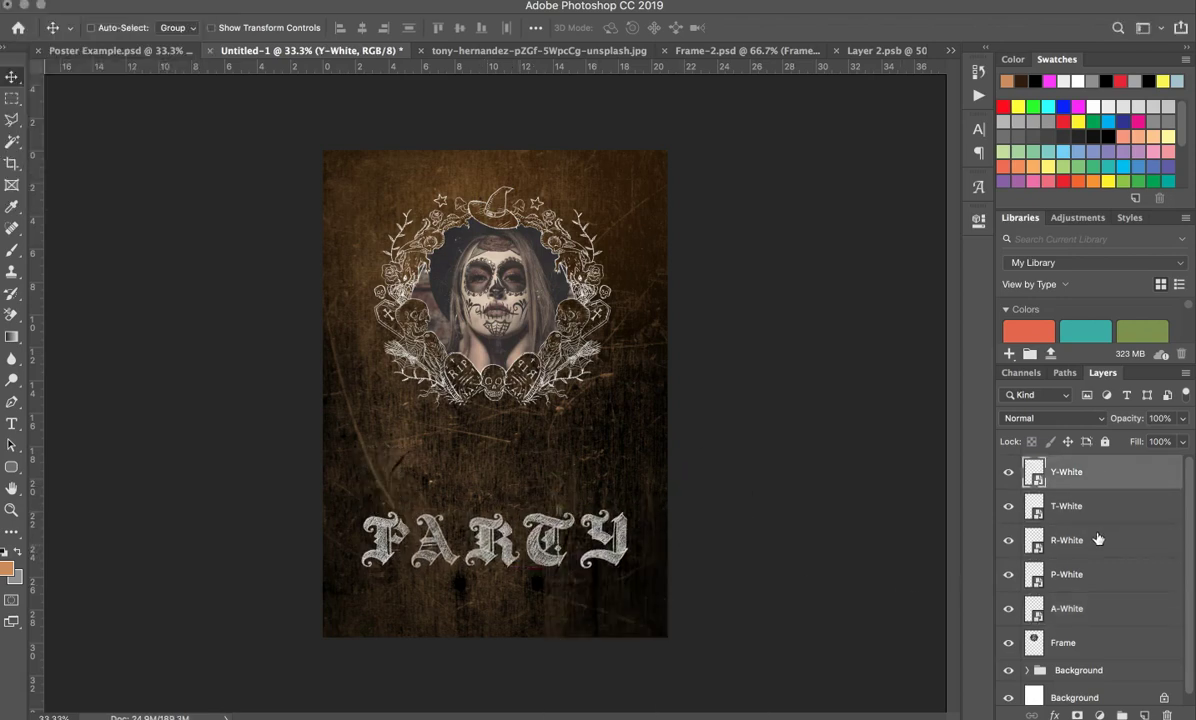
Distribute the five PARTY letters by horizontal centres and raise the word higher
left_click(1090, 609, "shift")
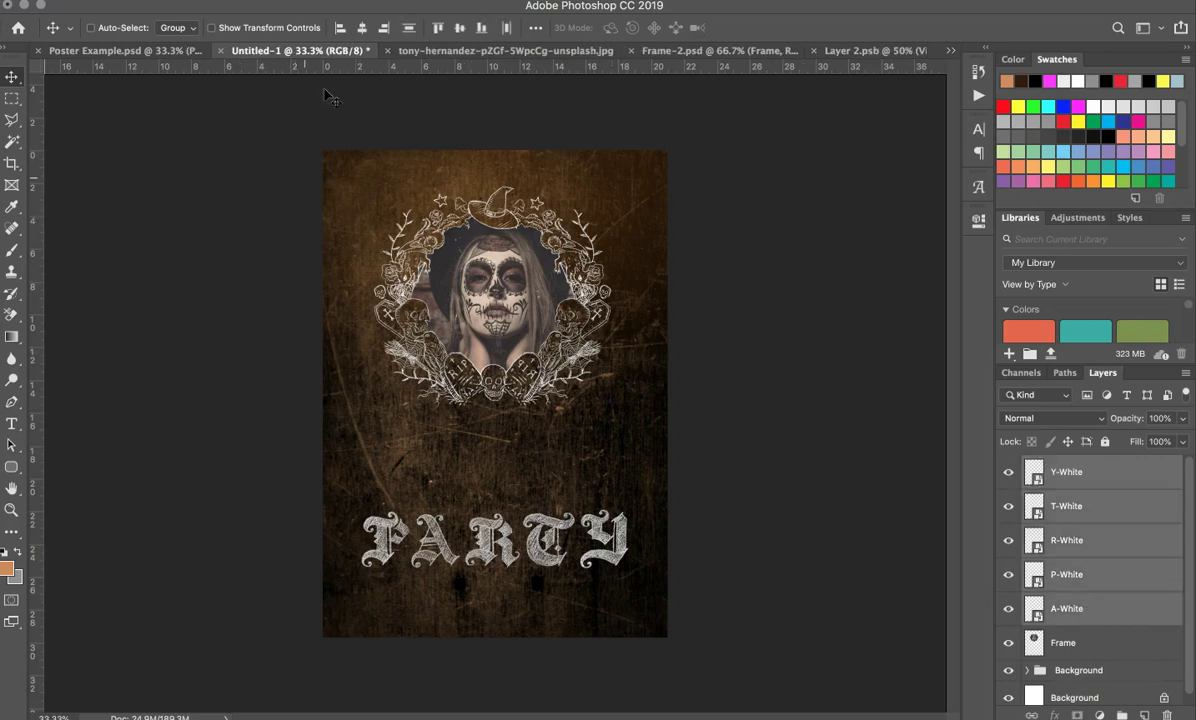
left_click(534, 28)
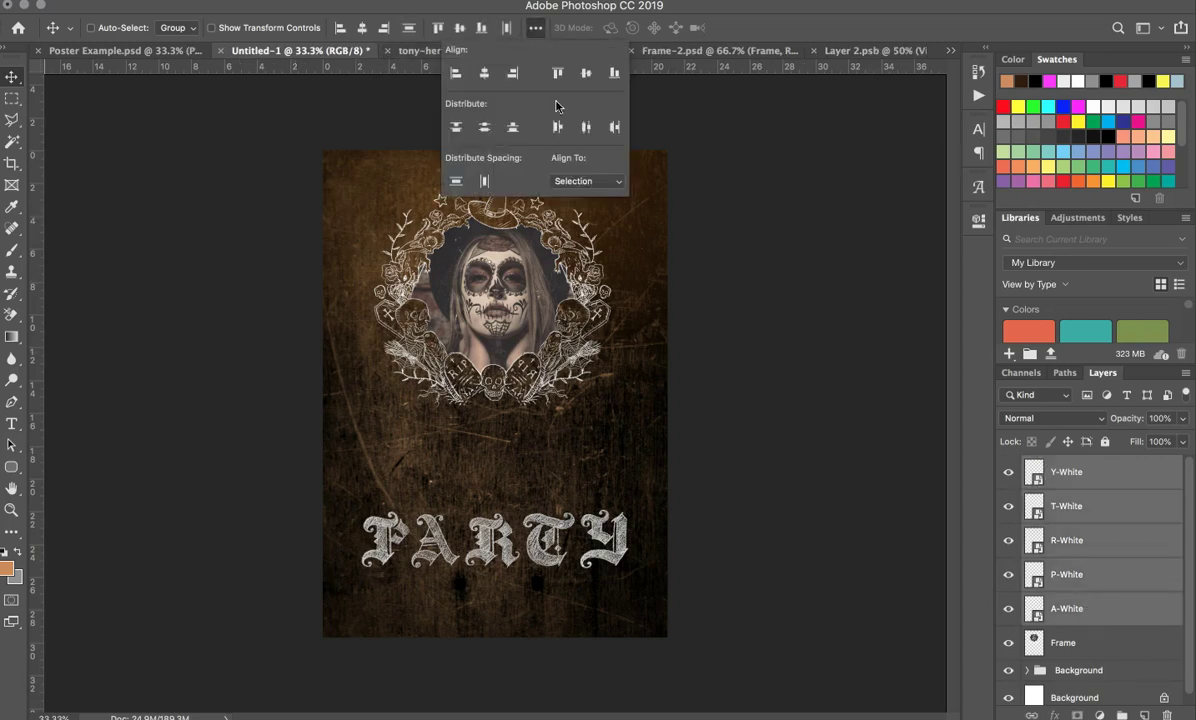
left_click(588, 133)
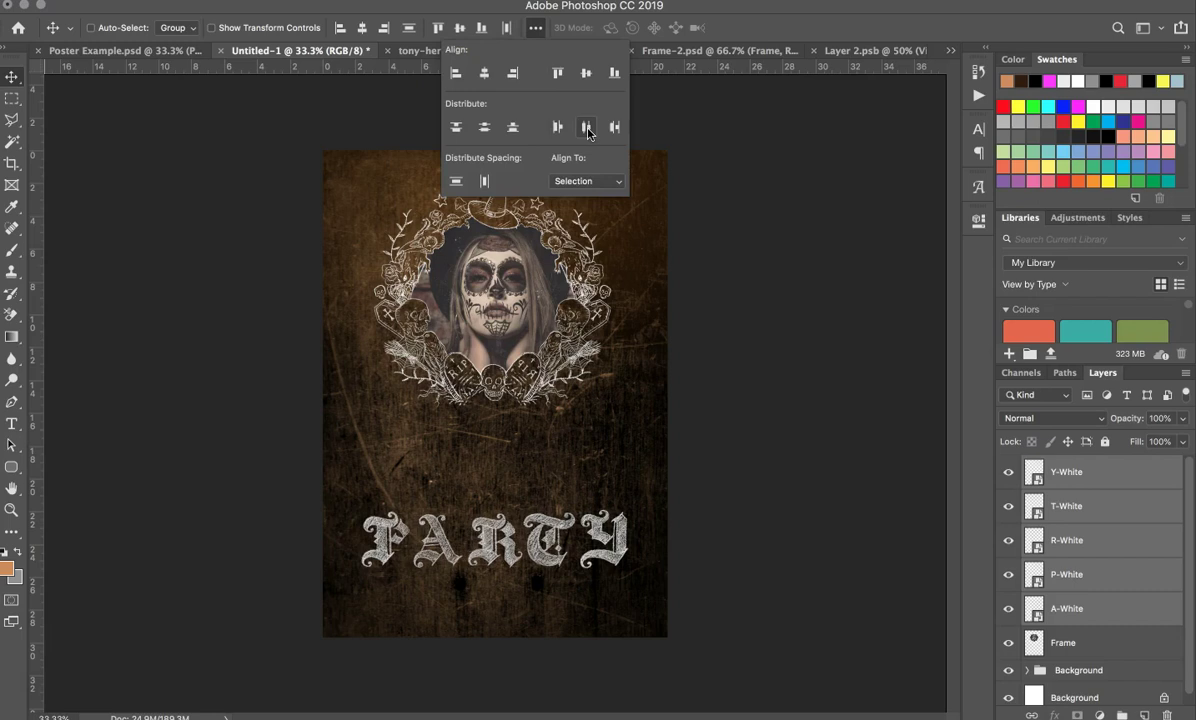
left_click_drag(828, 569, 828, 518)
Group the letter layers and name the group PARTY
key("ctrl+g")
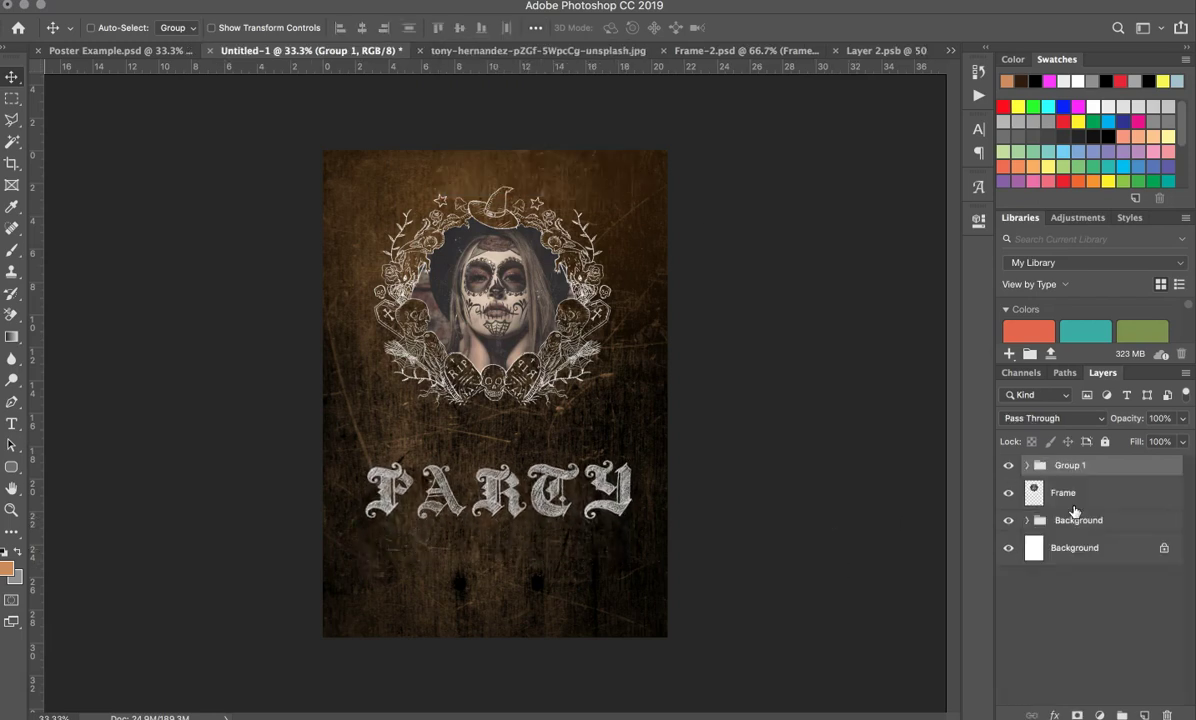
double_click(1070, 465)
type("PARTY")
key("Return")
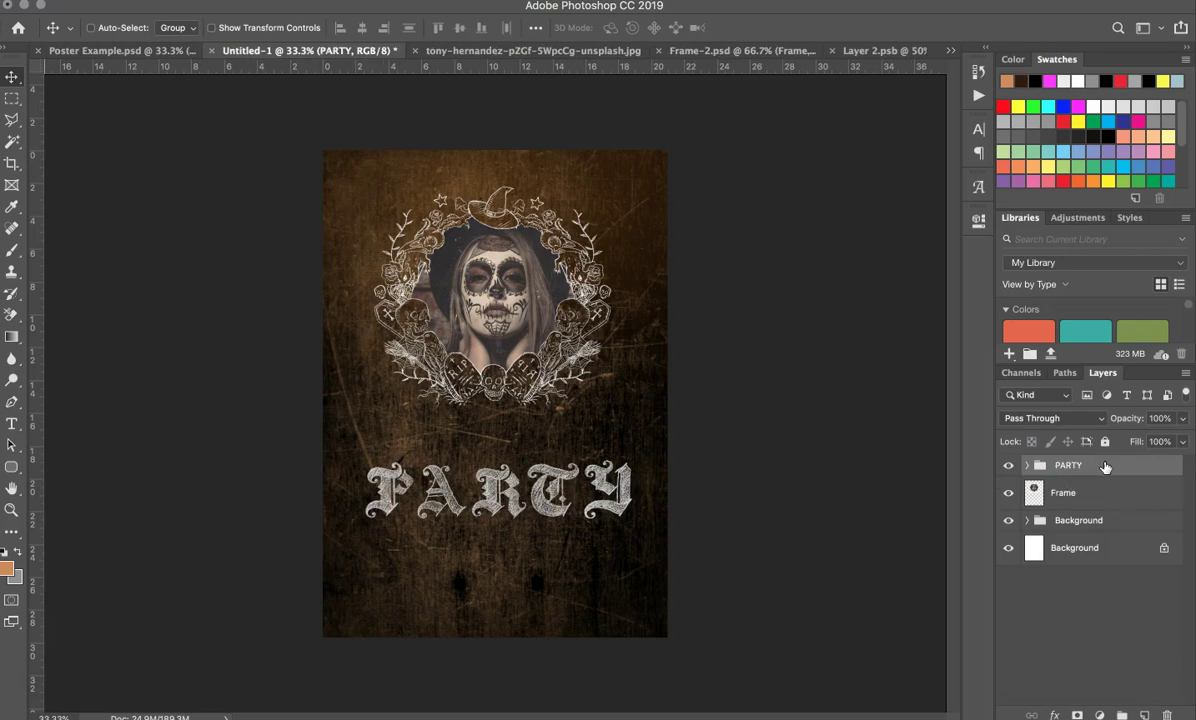
key("ctrl+j")
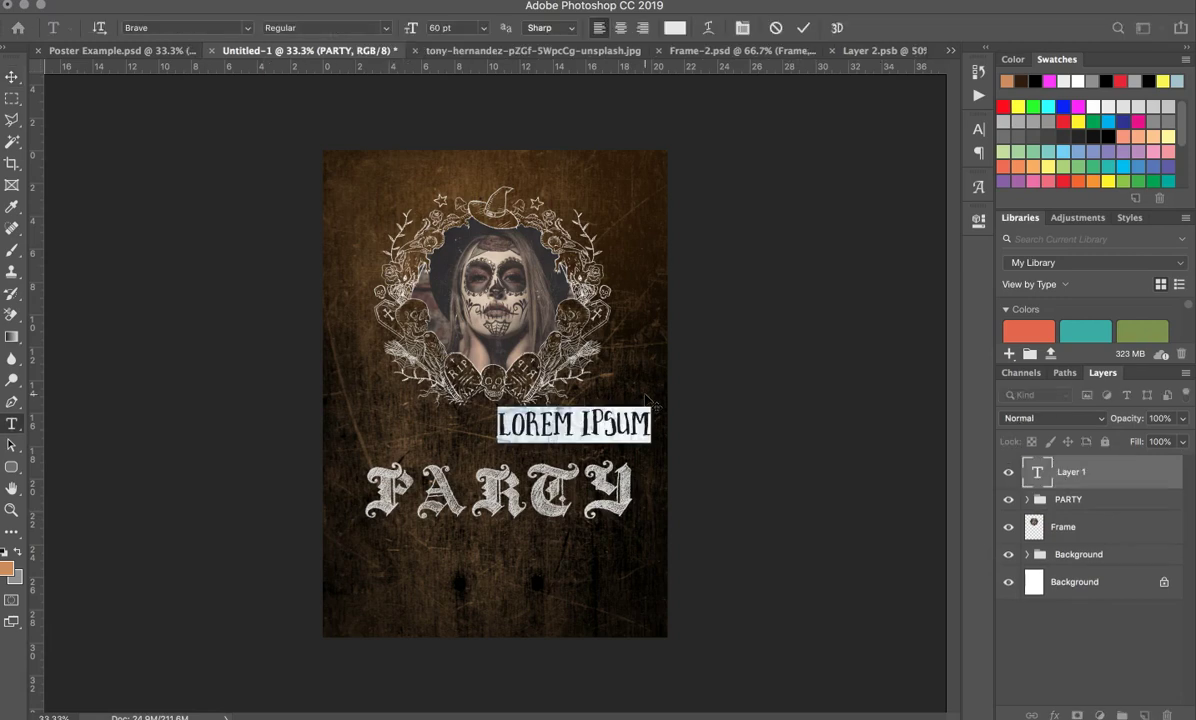
Type Halloween, warp it as an Arc with -25 bend, and centre it above PARTY
type("Hall")
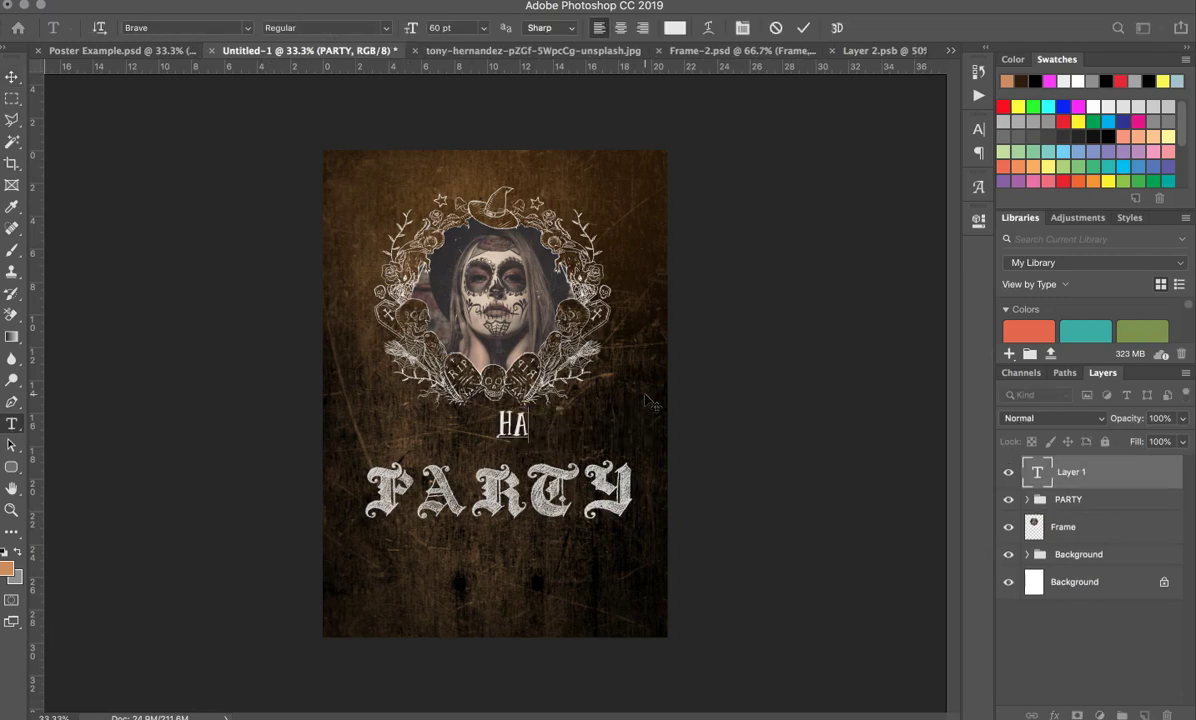
type("oween")
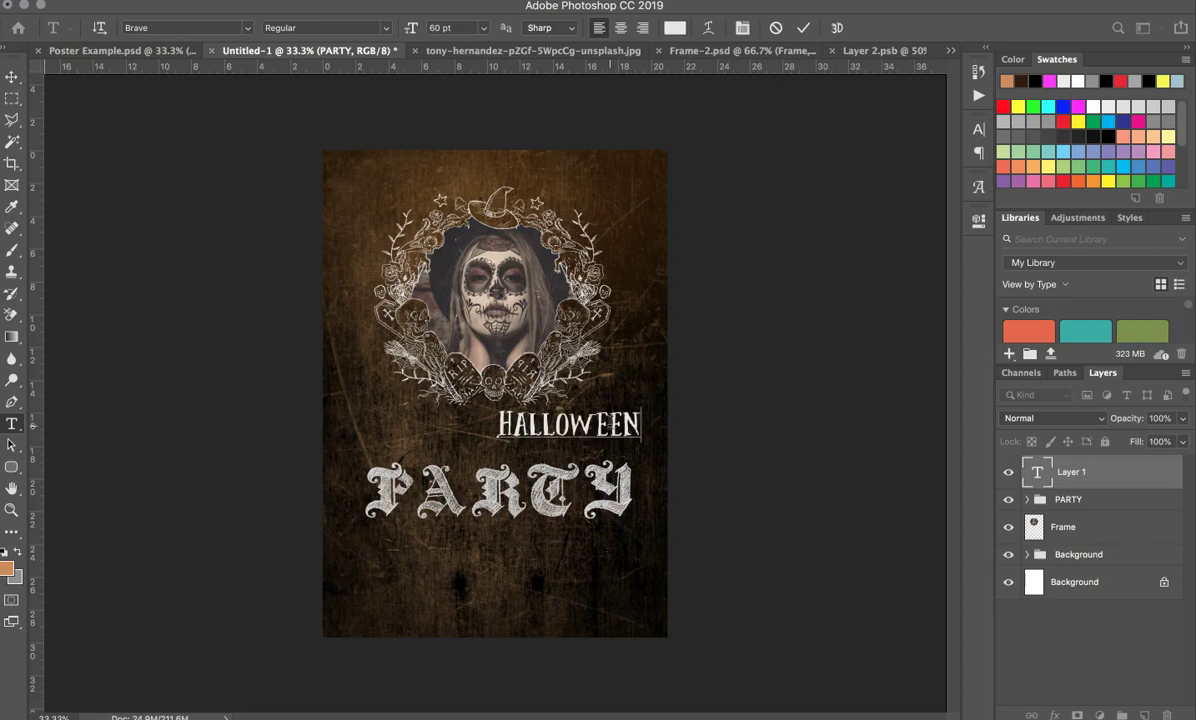
key("ctrl+a")
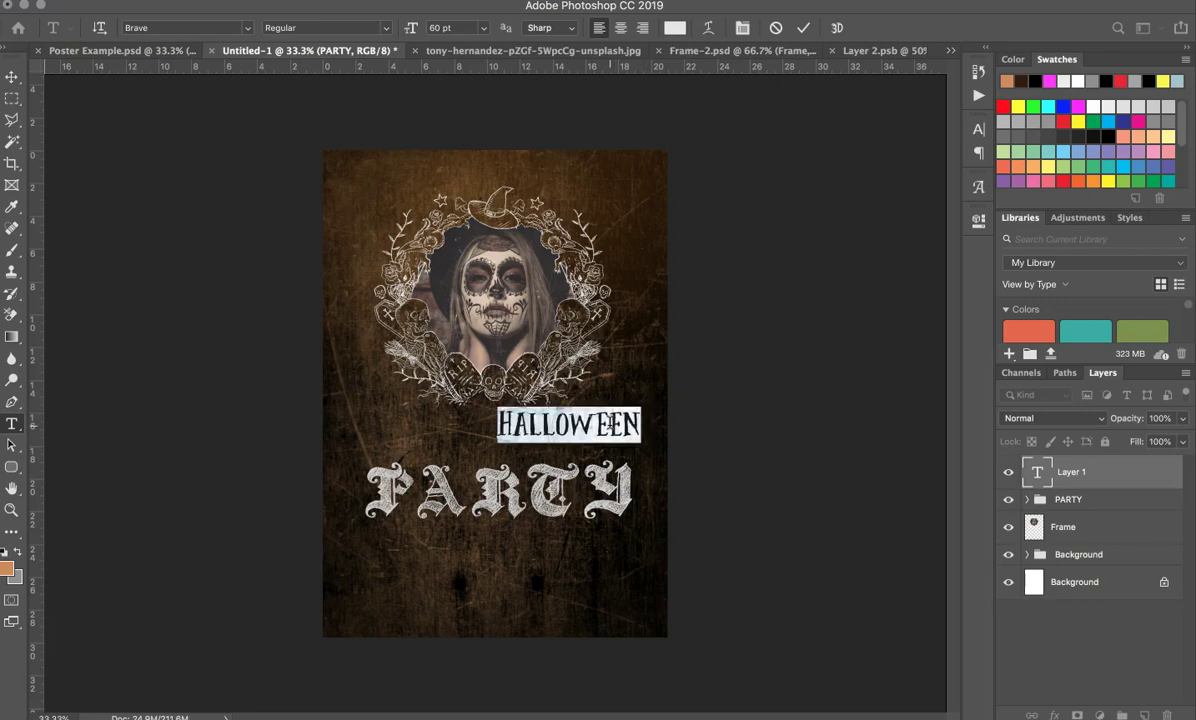
left_click(708, 27)
left_click(776, 140)
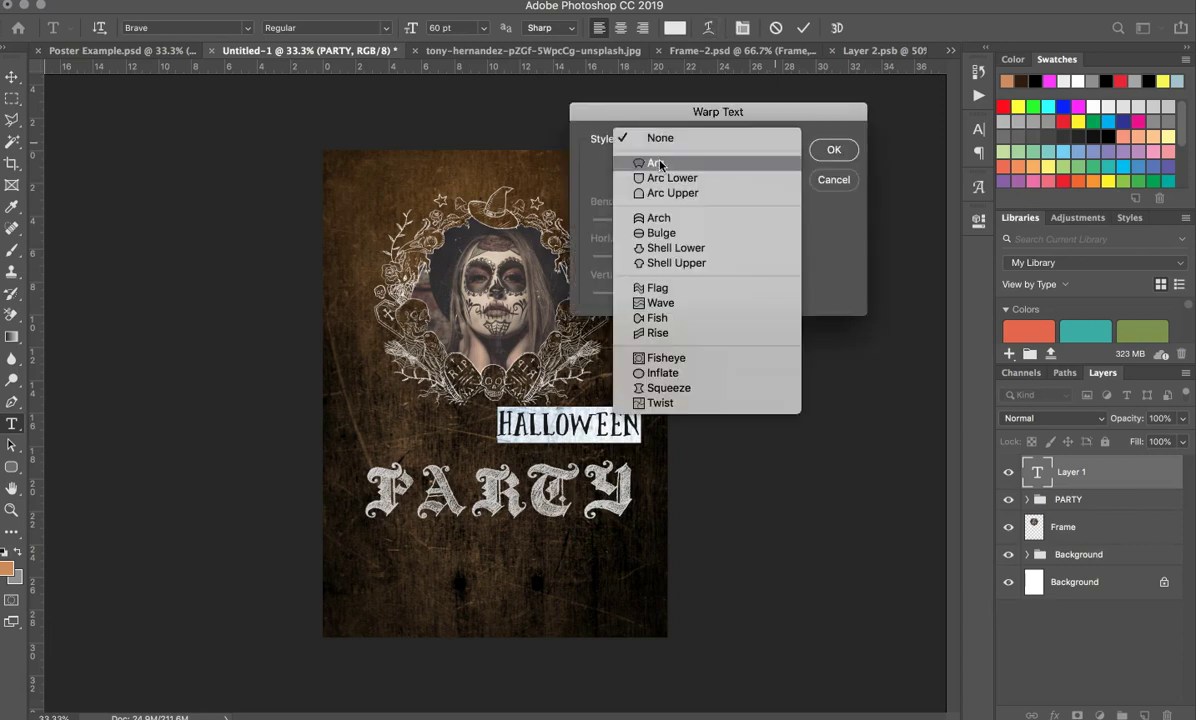
left_click(654, 160)
left_click_drag(670, 221, 658, 223)
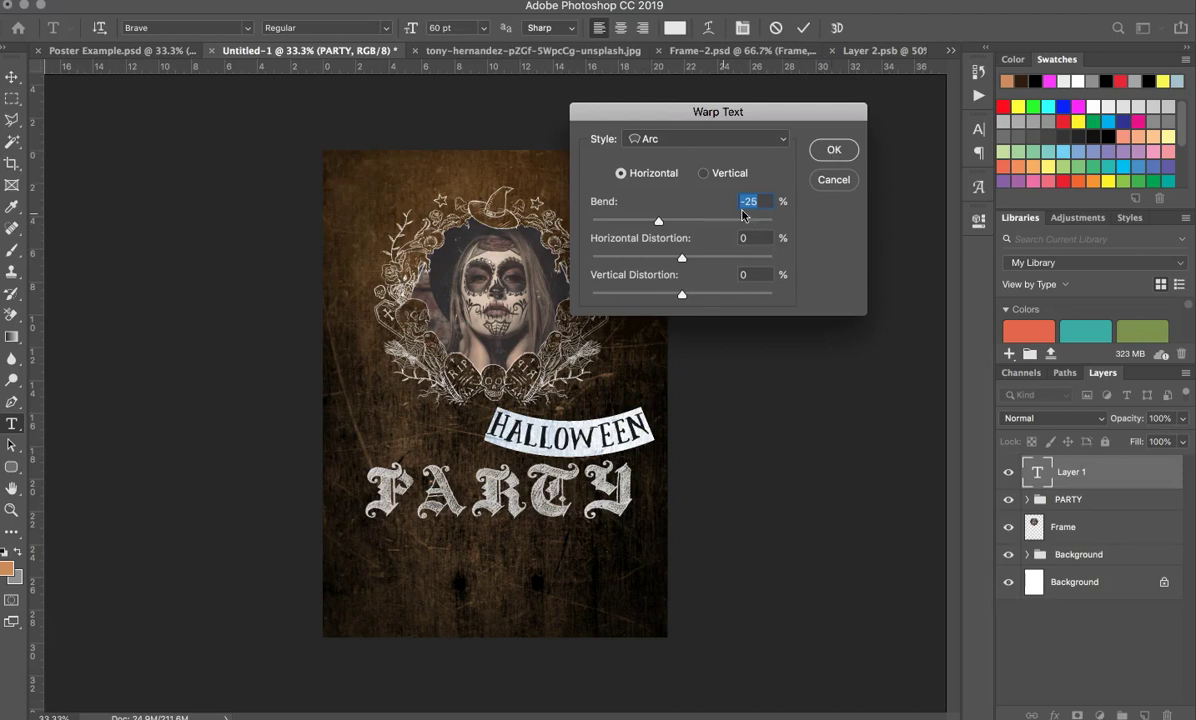
left_click(834, 148)
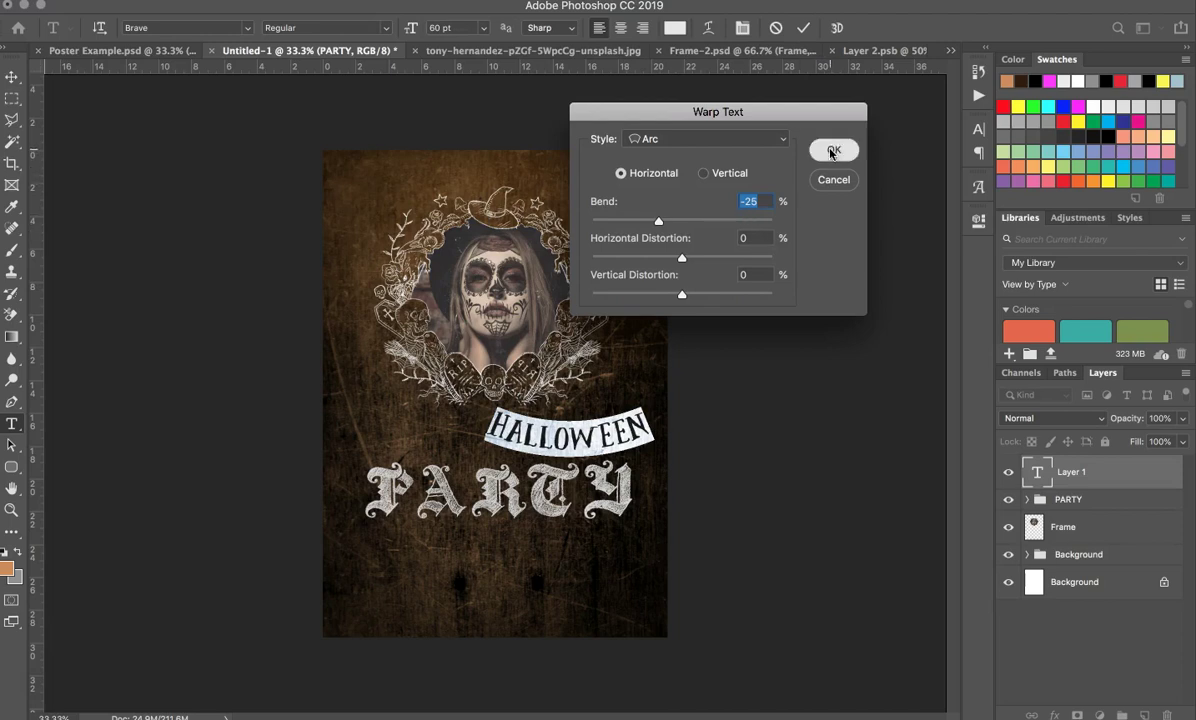
key("ctrl+Return")
key("v")
left_click_drag(660, 458, 585, 458)
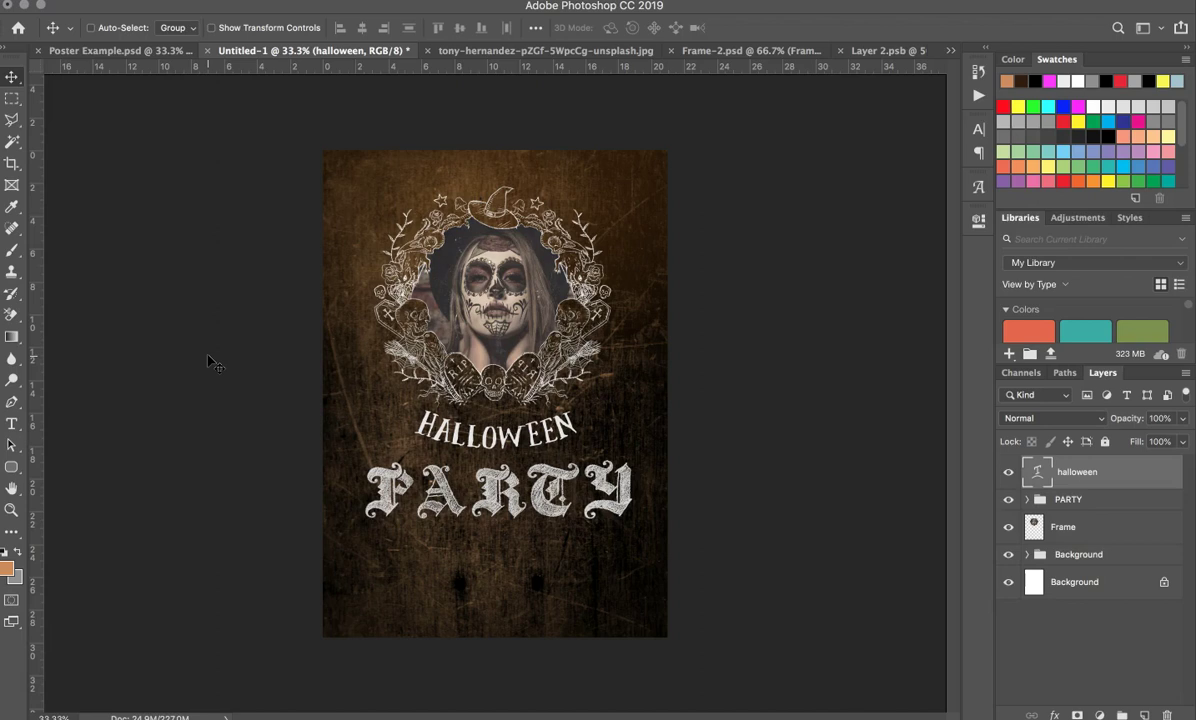
Place the 1-White and 3-White letter images onto the poster below PARTY
key("super+Tab")
left_click(294, 295)
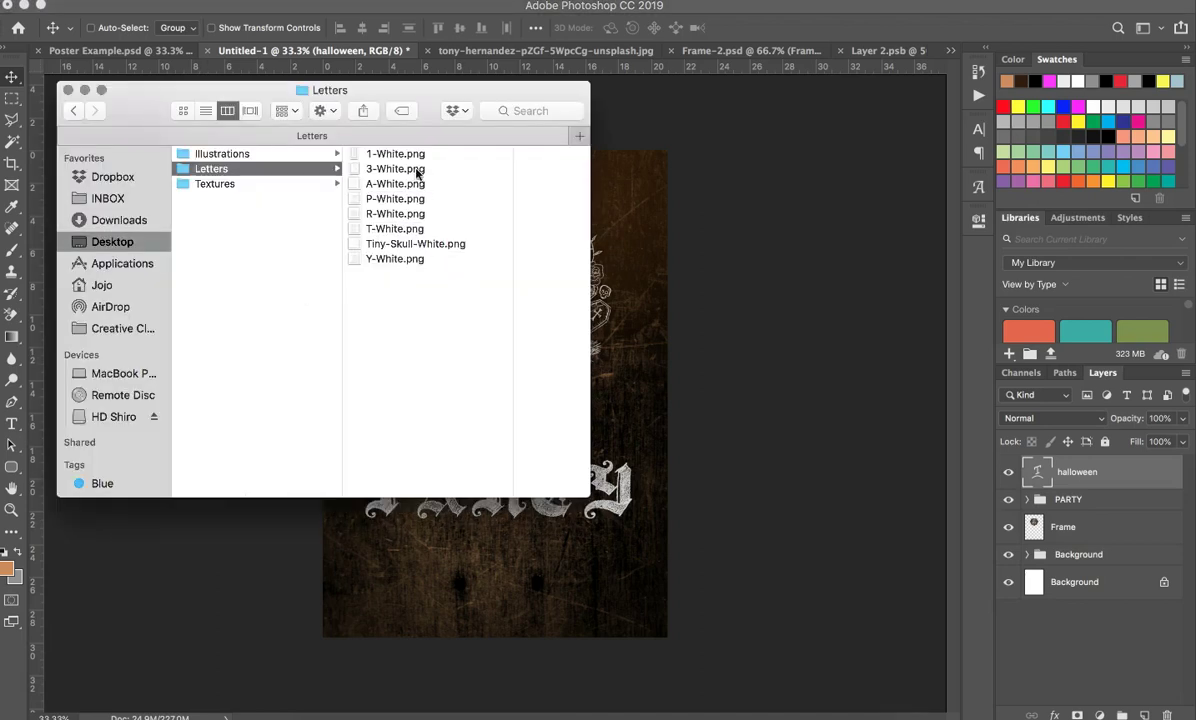
left_click(365, 153)
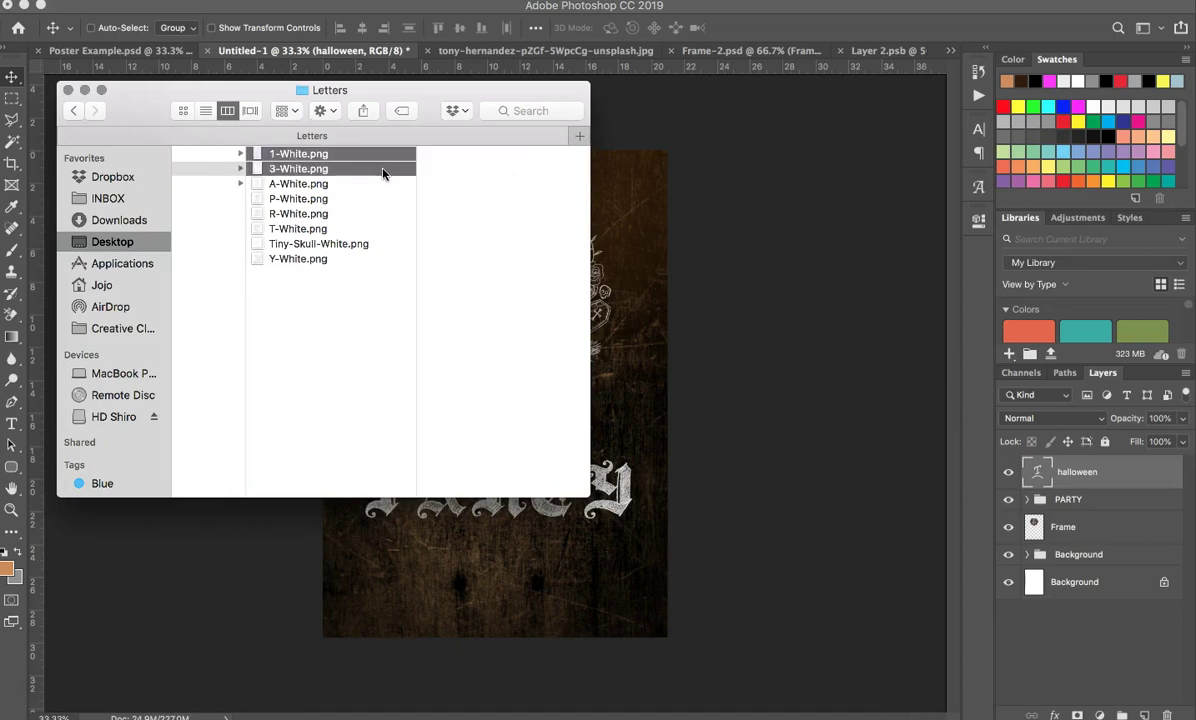
left_click_drag(358, 158, 523, 582)
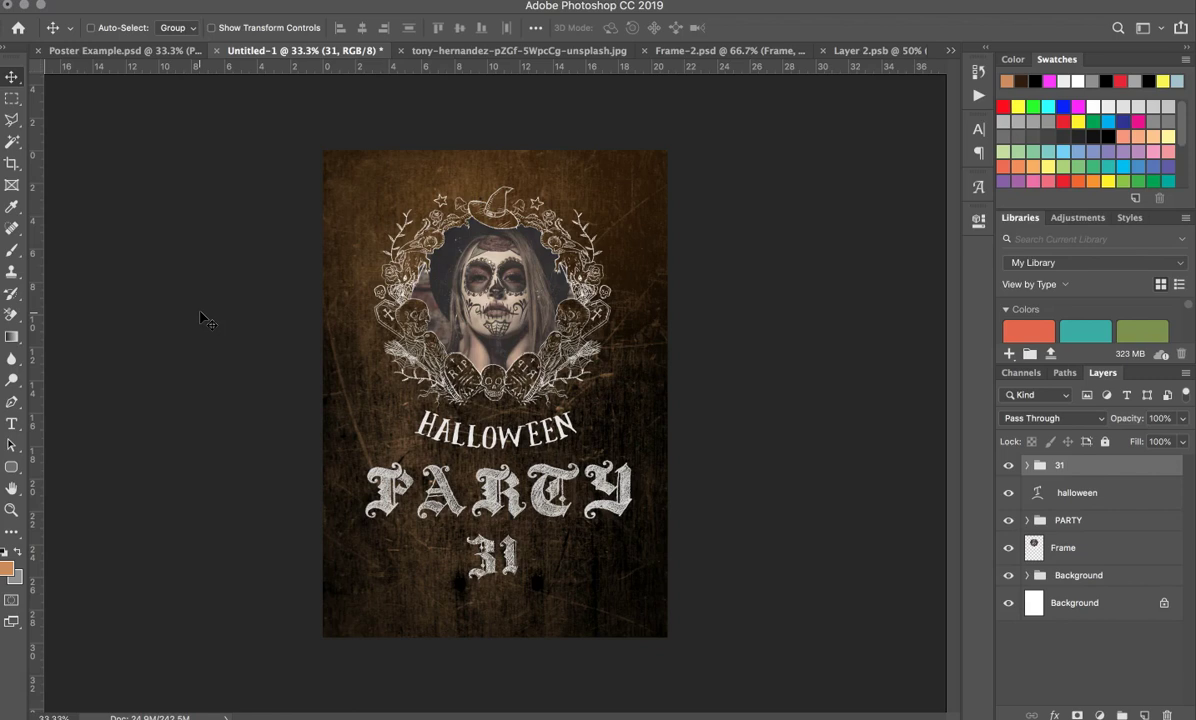
Add 'st' beside the 31 in the date
key("t")
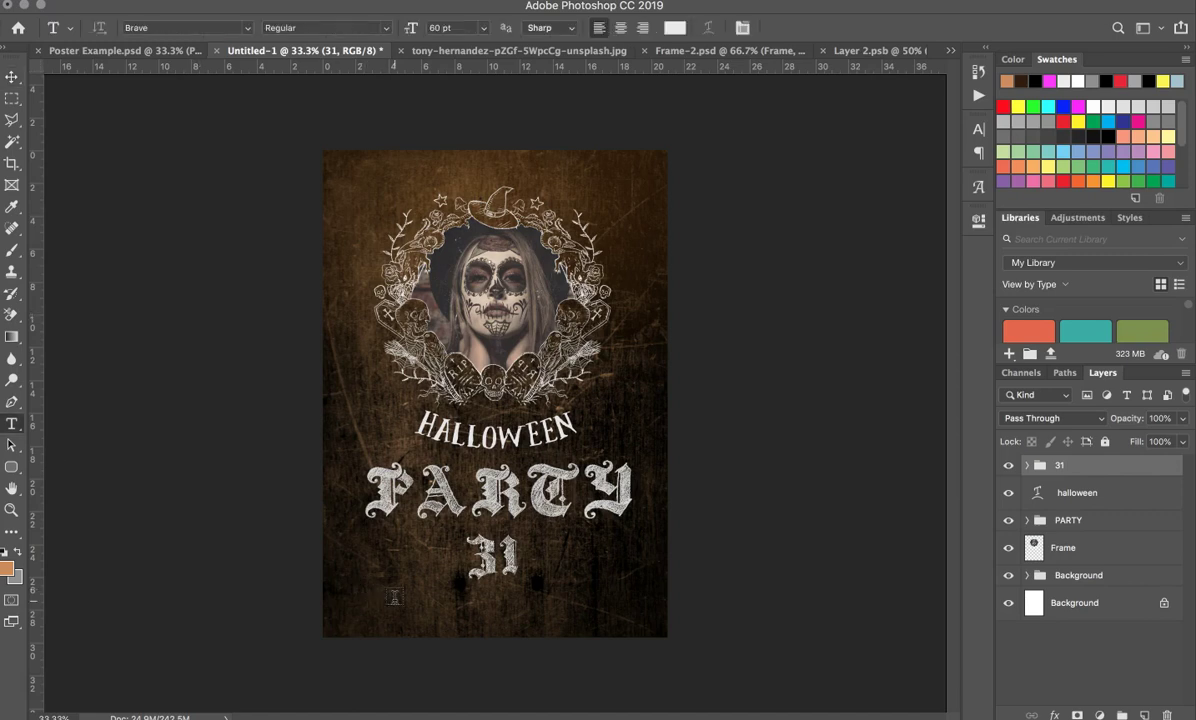
left_click(391, 583)
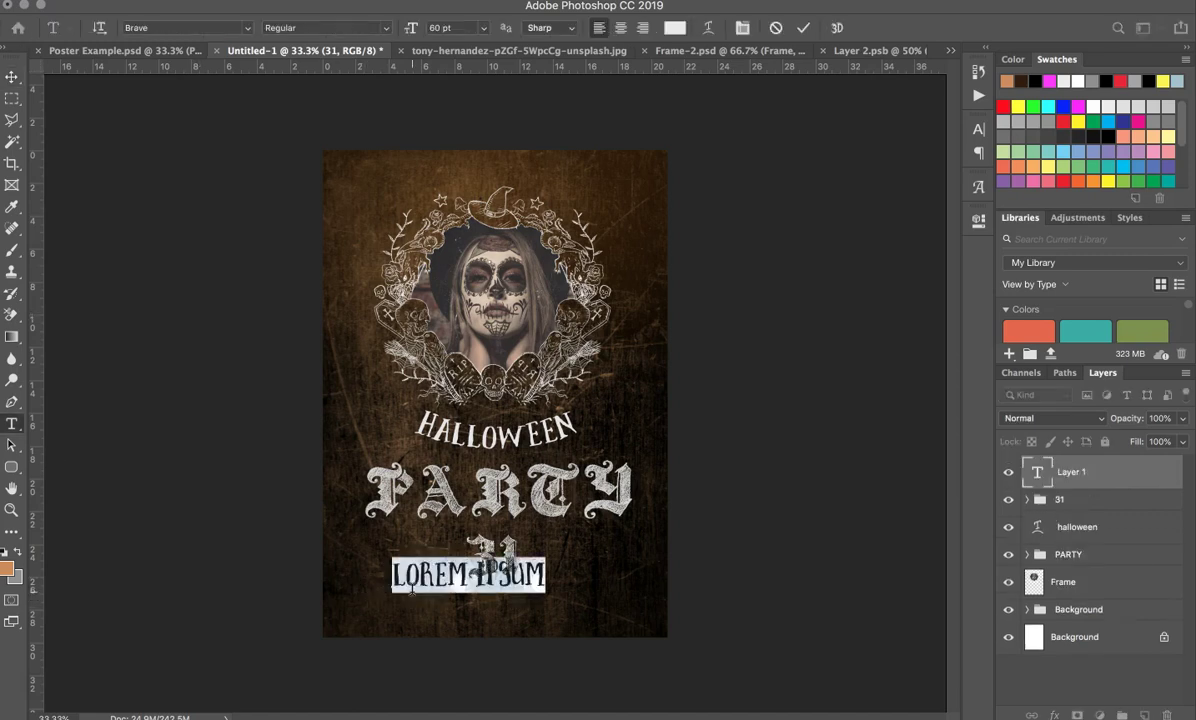
type("st")
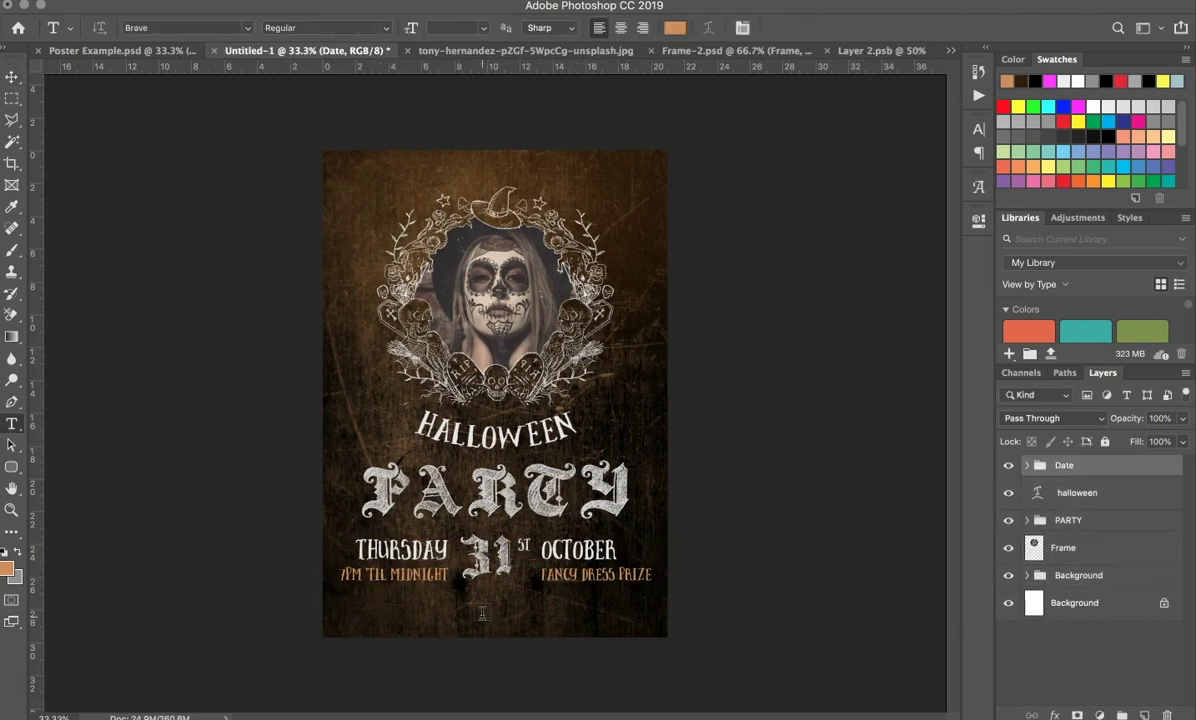
Add the RSVP line with the bar's name and street address at the poster bottom
left_click(491, 614)
type("JOVI'S BAR & FOOD | 15 CHURCH STREET, LONDON")
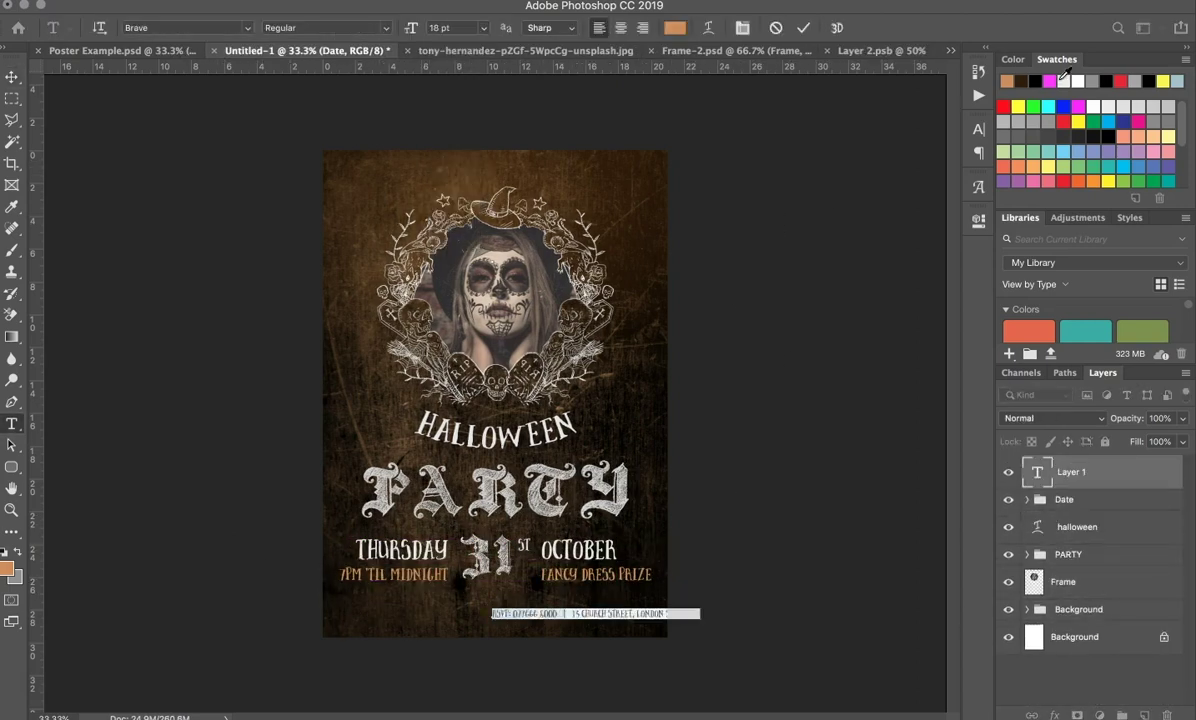
key("ctrl+Return")
key("v")
key("ctrl+plus")
scroll(800, 314, "up", 3)
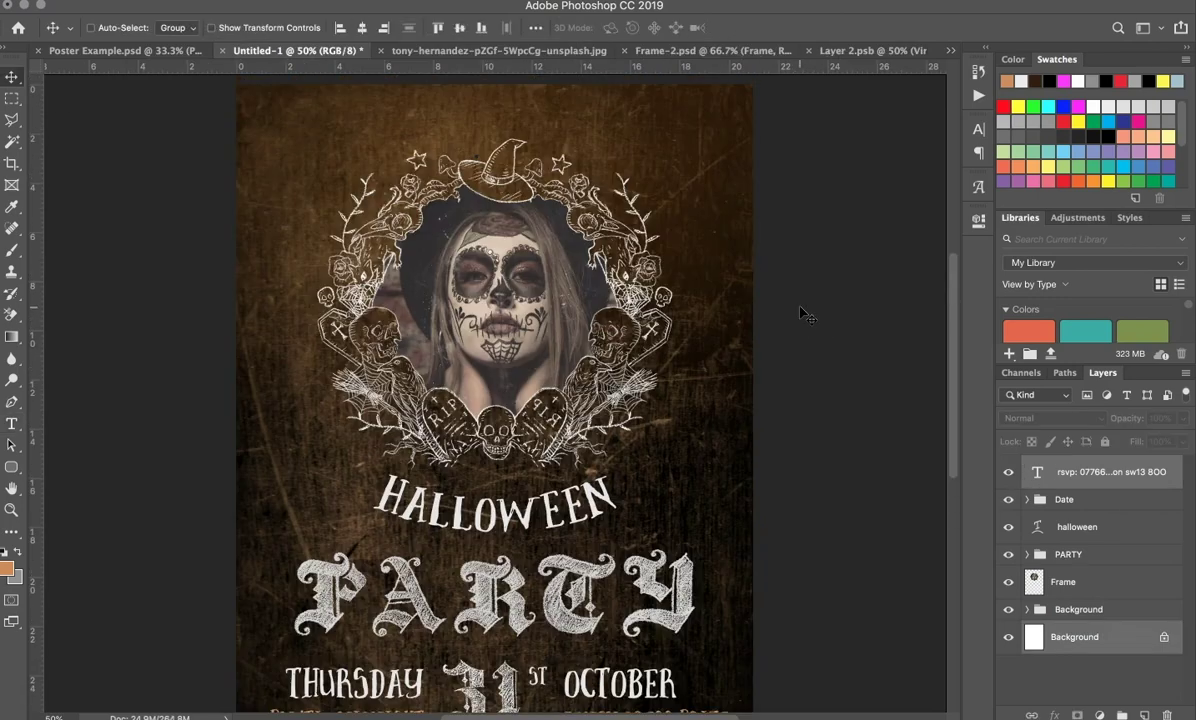
key("ctrl+minus")
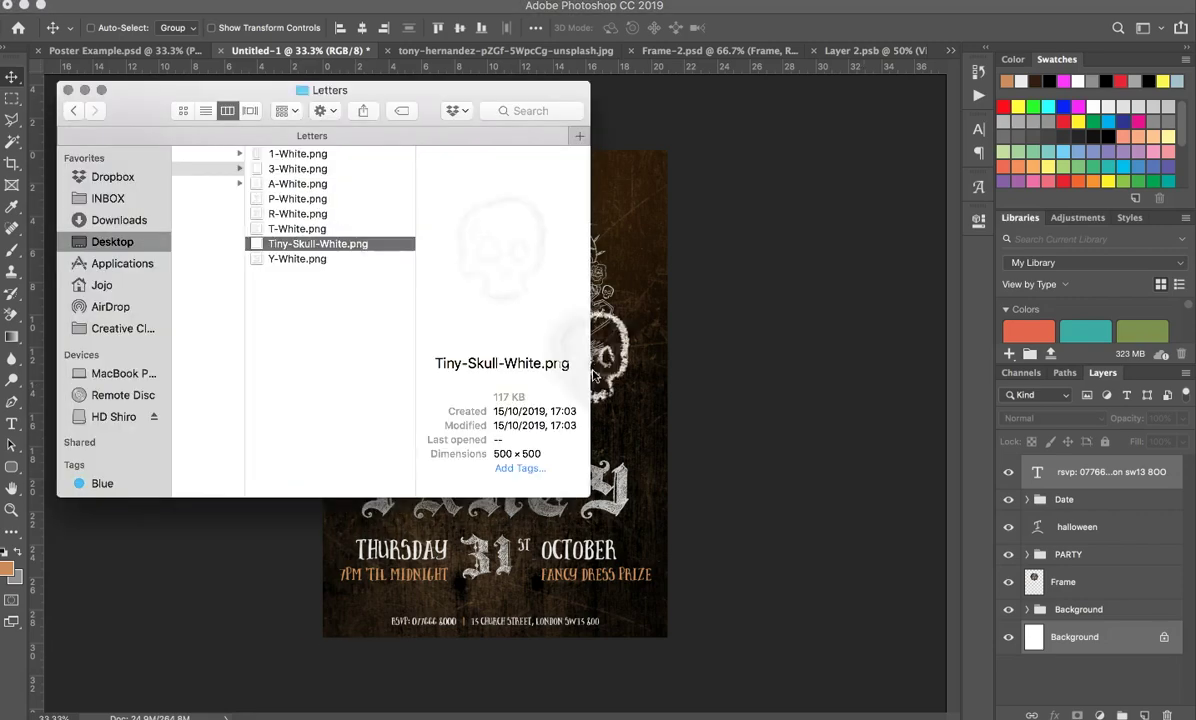
Place the tiny white skull graphic below the date
left_click_drag(330, 240, 374, 262)
key("Return")
key("ctrl+plus")
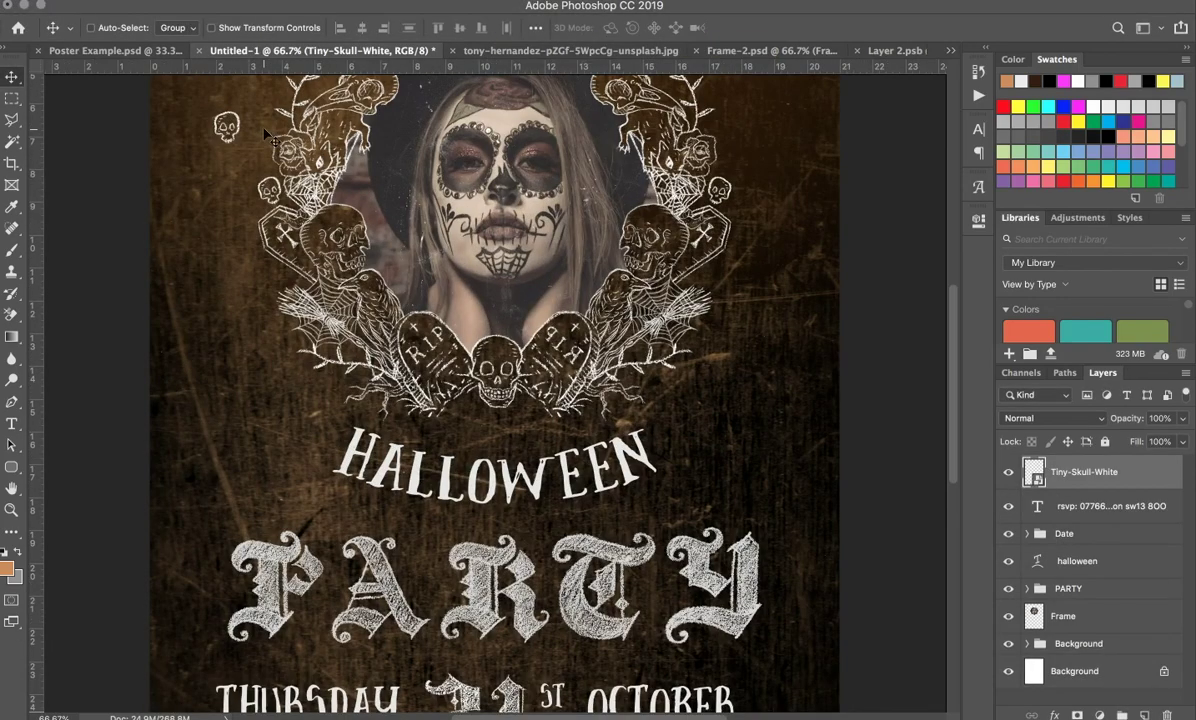
scroll(495, 400, "down", 5)
left_click_drag(455, 254, 494, 438)
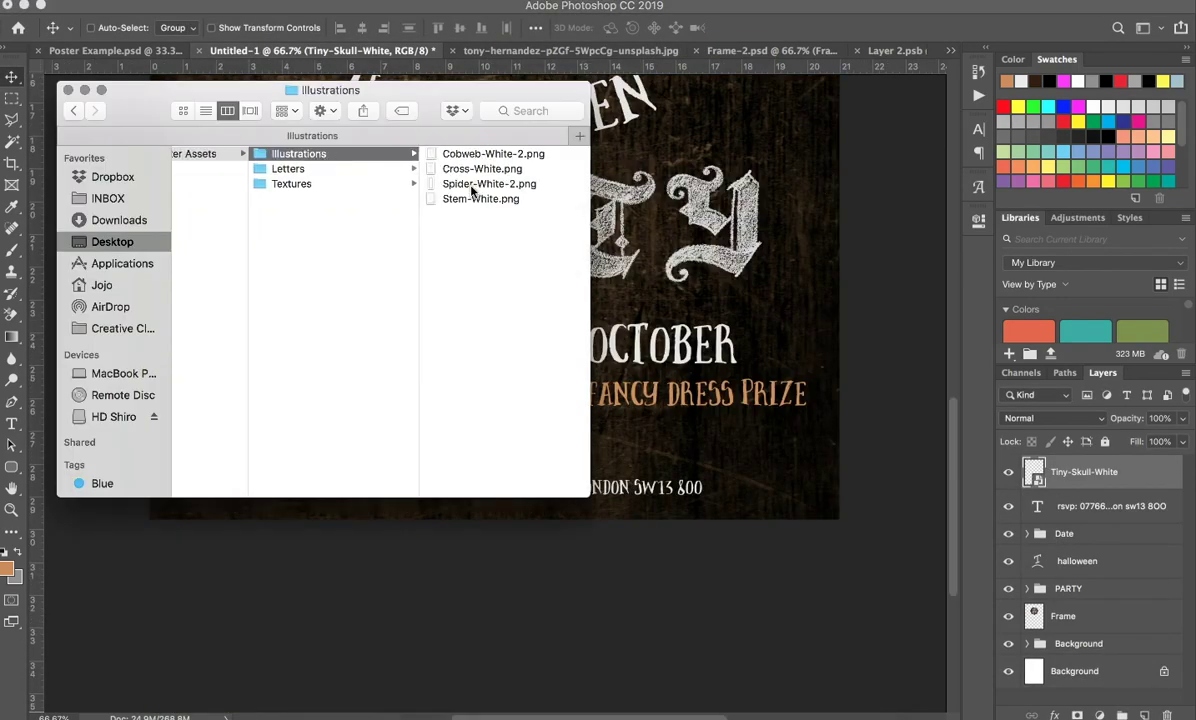
Add a horizontal Stem-White sprig beside the skull, a flipped copy opposite, and group them
left_click_drag(475, 192, 320, 280)
left_click_drag(440, 440, 485, 425)
key("Return")
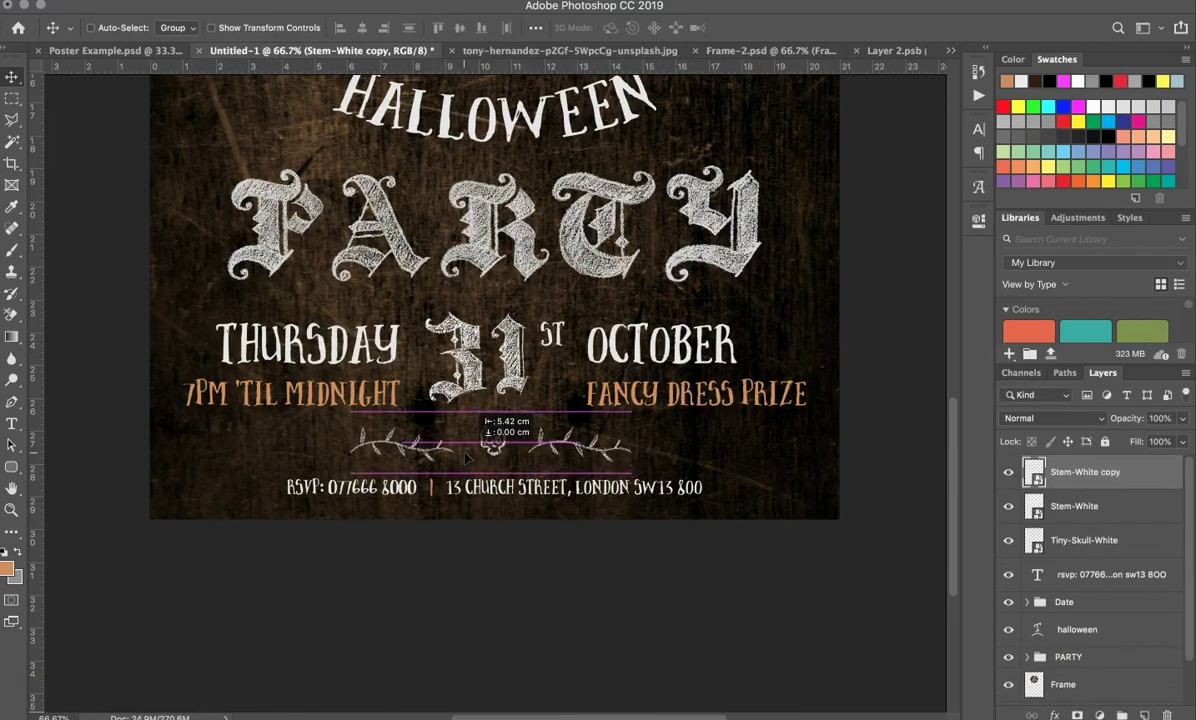
left_click(190, 0)
mouse_move(230, 371)
left_click(446, 577)
key("super+g")
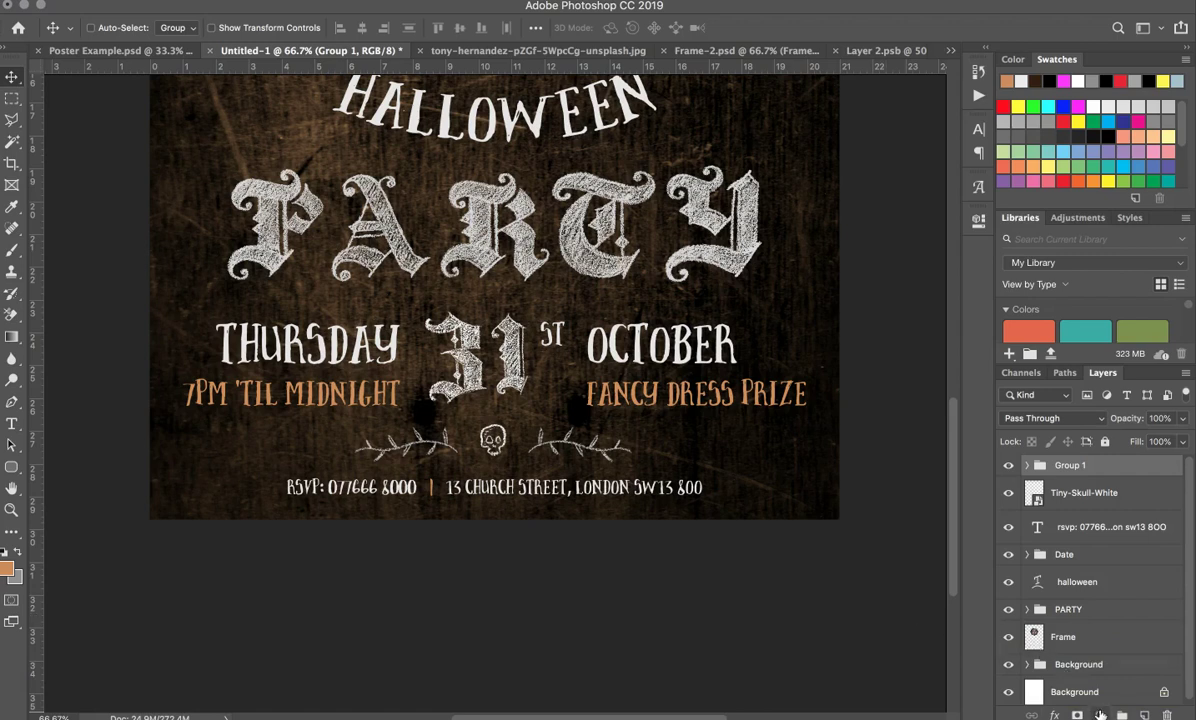
Add a colorizing Hue/Saturation adjustment at Hue 85, Saturation 23, Lightness -10 to tint the stems green
left_click(1099, 714)
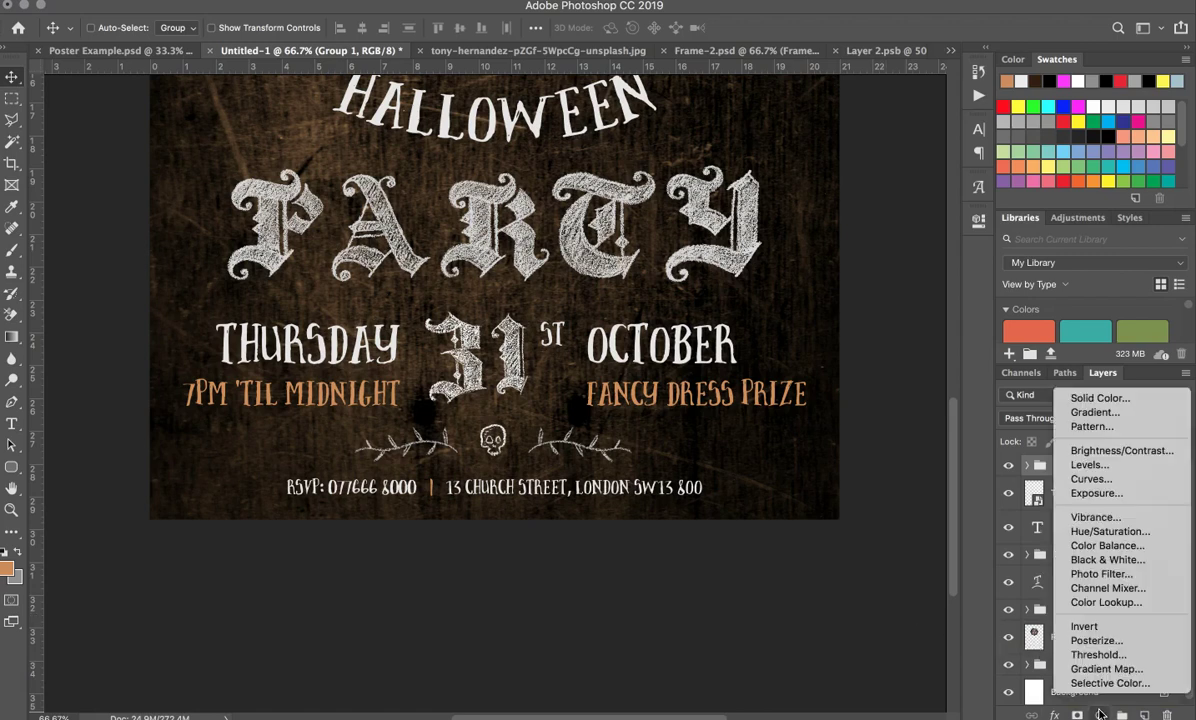
left_click(1108, 533)
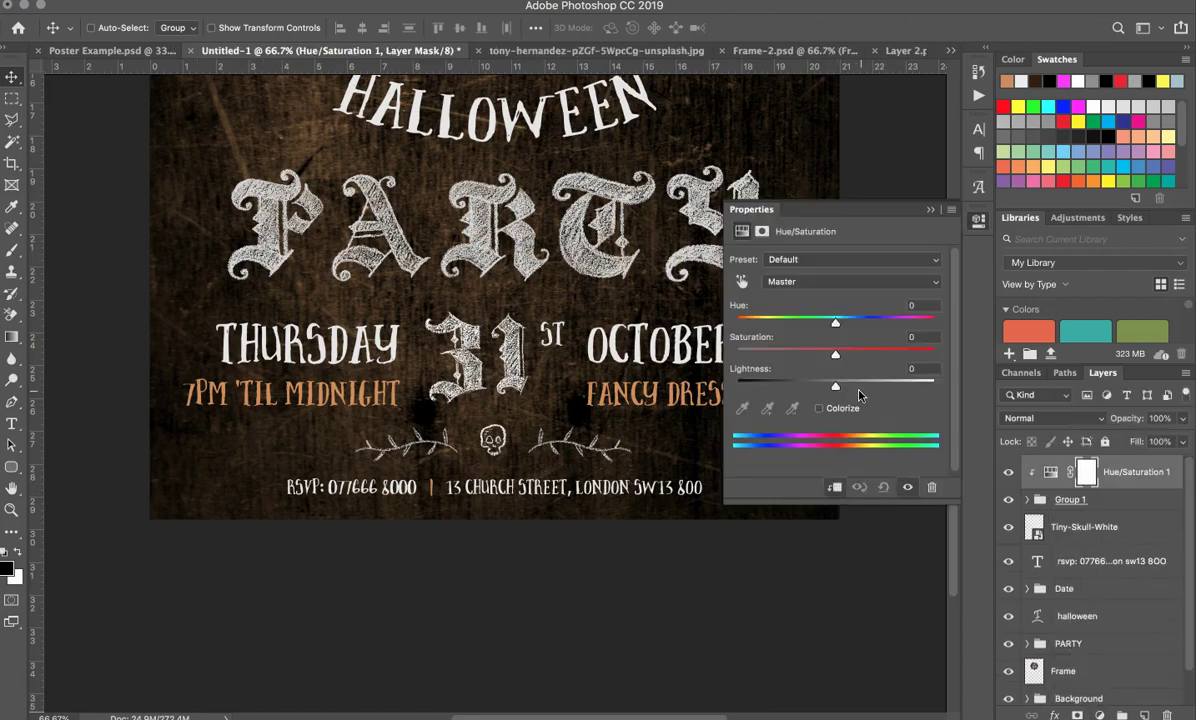
left_click(819, 409)
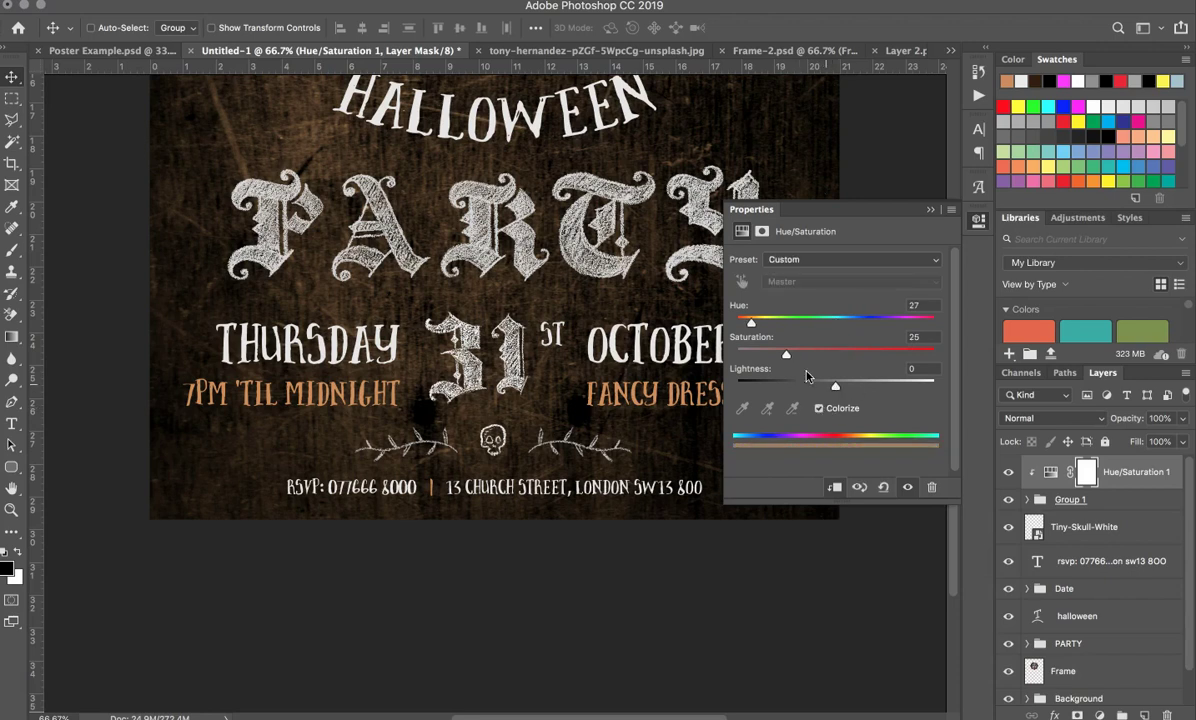
left_click_drag(751, 322, 787, 322)
left_click_drag(835, 386, 782, 358)
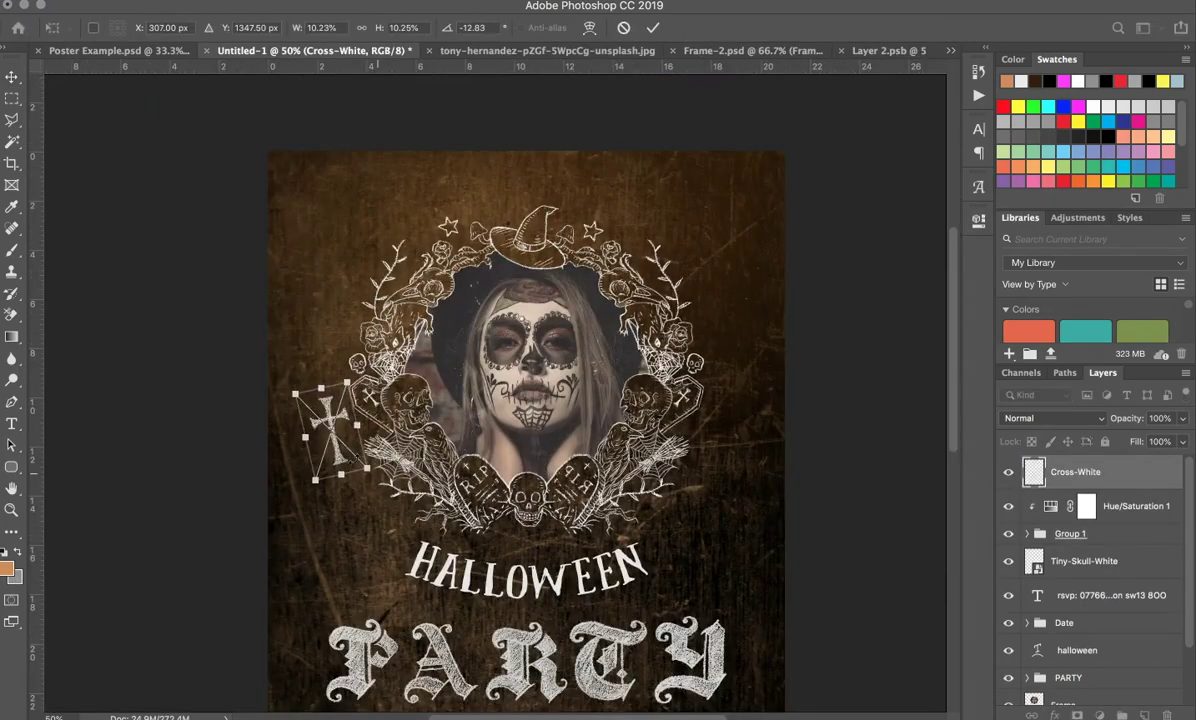
Place a cross beside HALLOWEEN, mirror a copy on the other side, and group them
left_click_drag(320, 400, 702, 440)
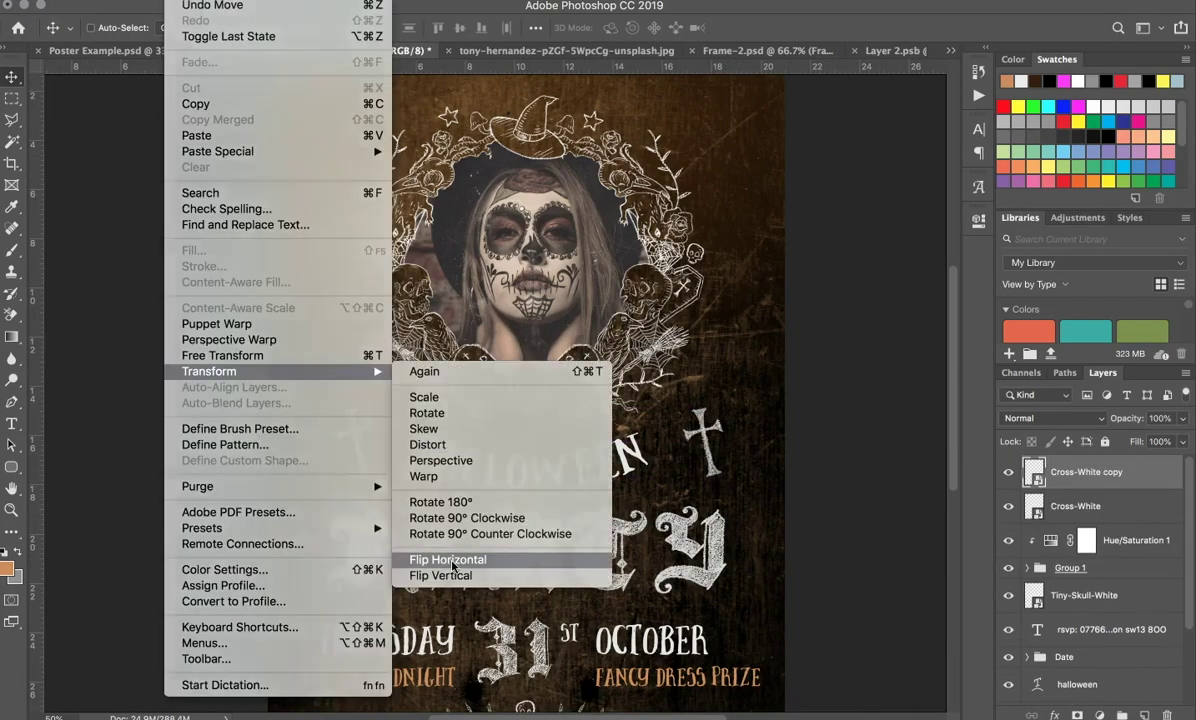
left_click(440, 670)
key("ctrl+g")
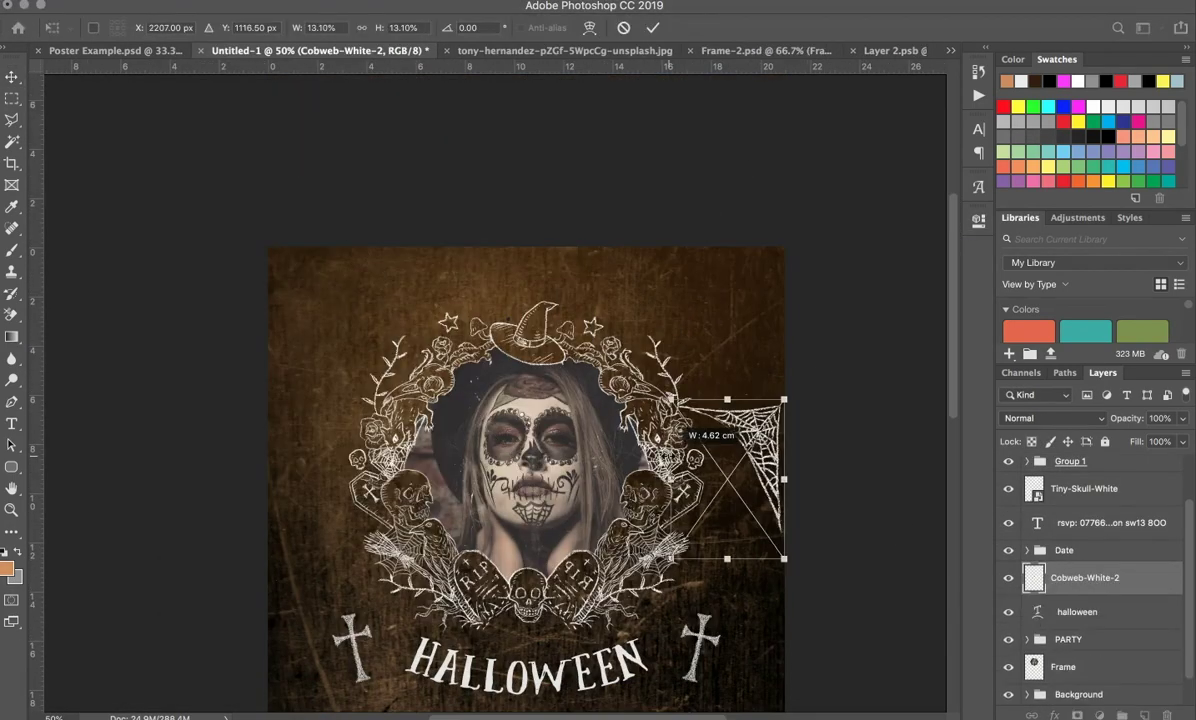
Place the Cobweb-White-2 web in the poster's top-right corner
left_click_drag(745, 450, 720, 295)
key("Return")
key("ctrl+minus")
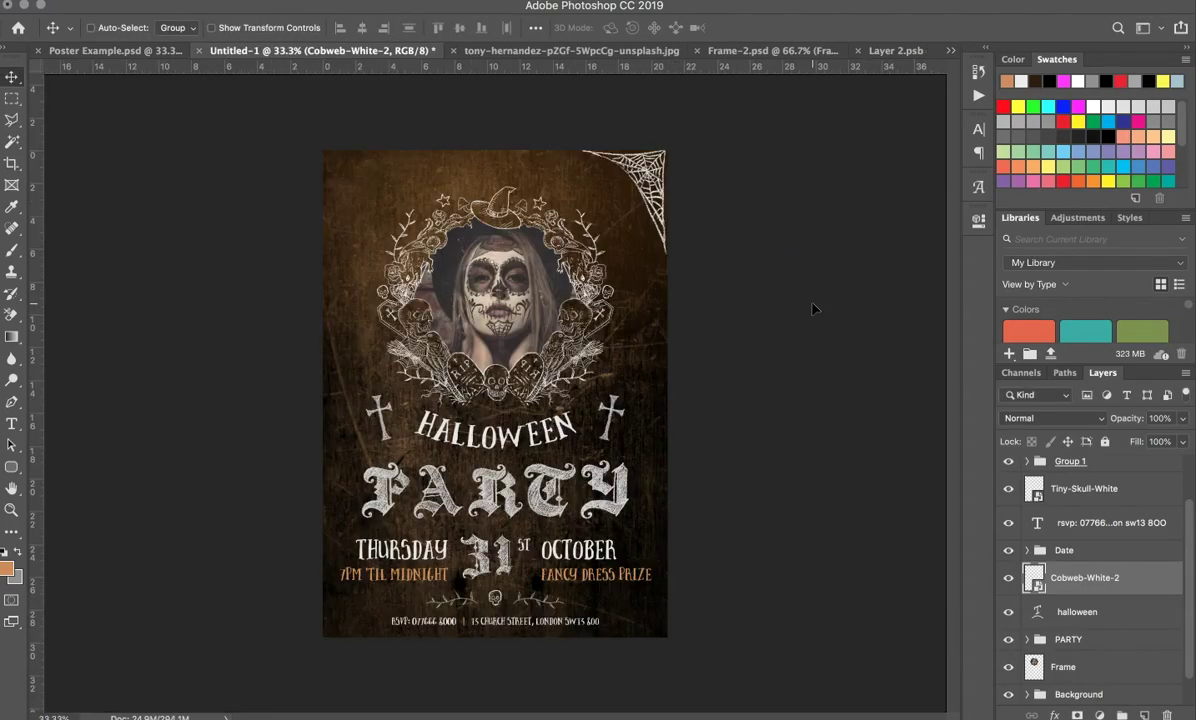
Set the cobweb to Overlay, add a Screen copy at 50% opacity, and select both layers
left_click(1063, 419)
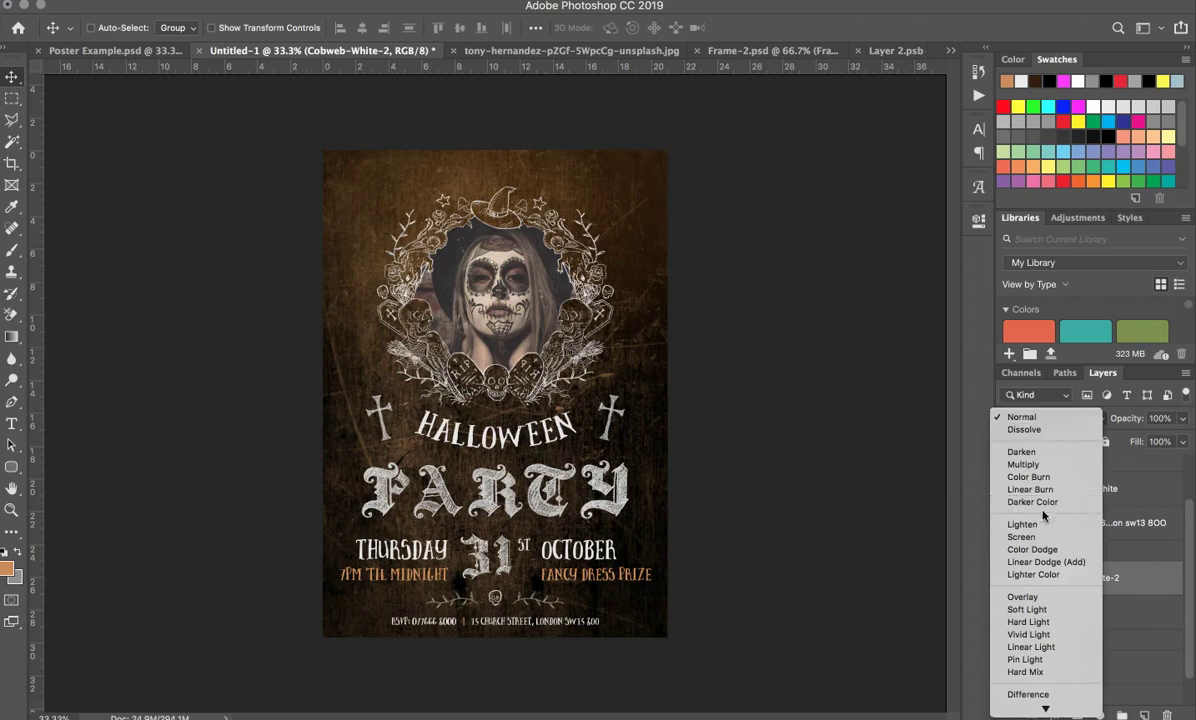
left_click(1025, 597)
key("ctrl+j")
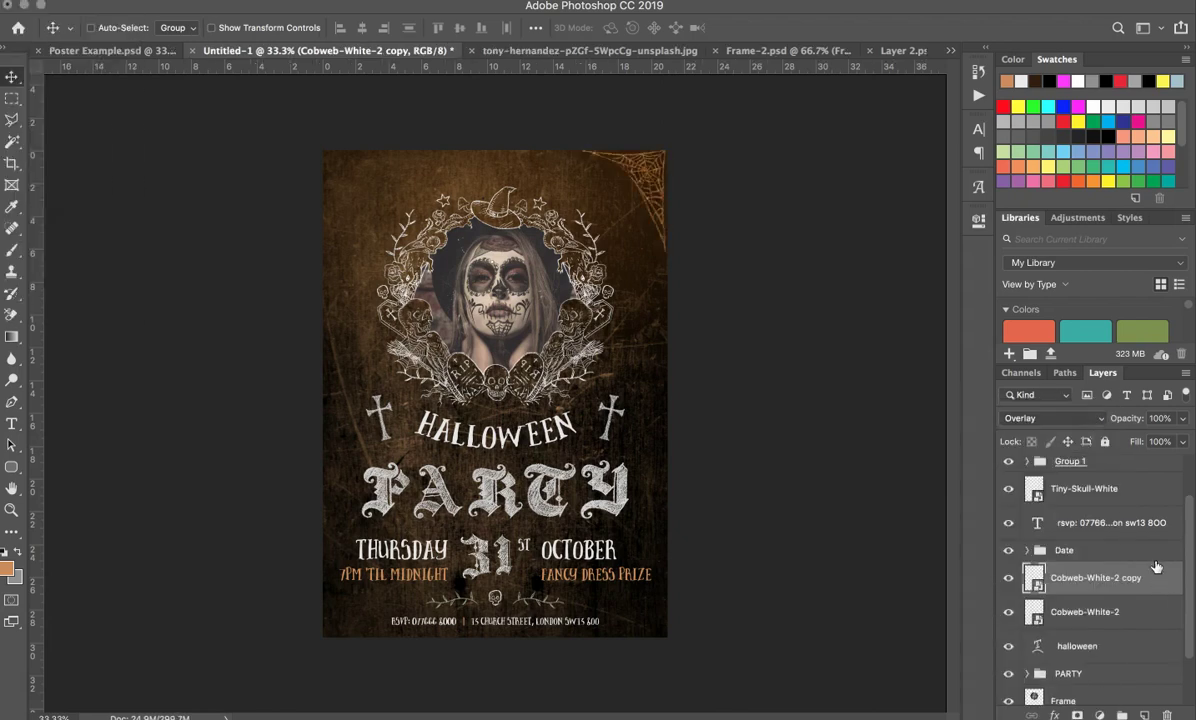
left_click(1045, 418)
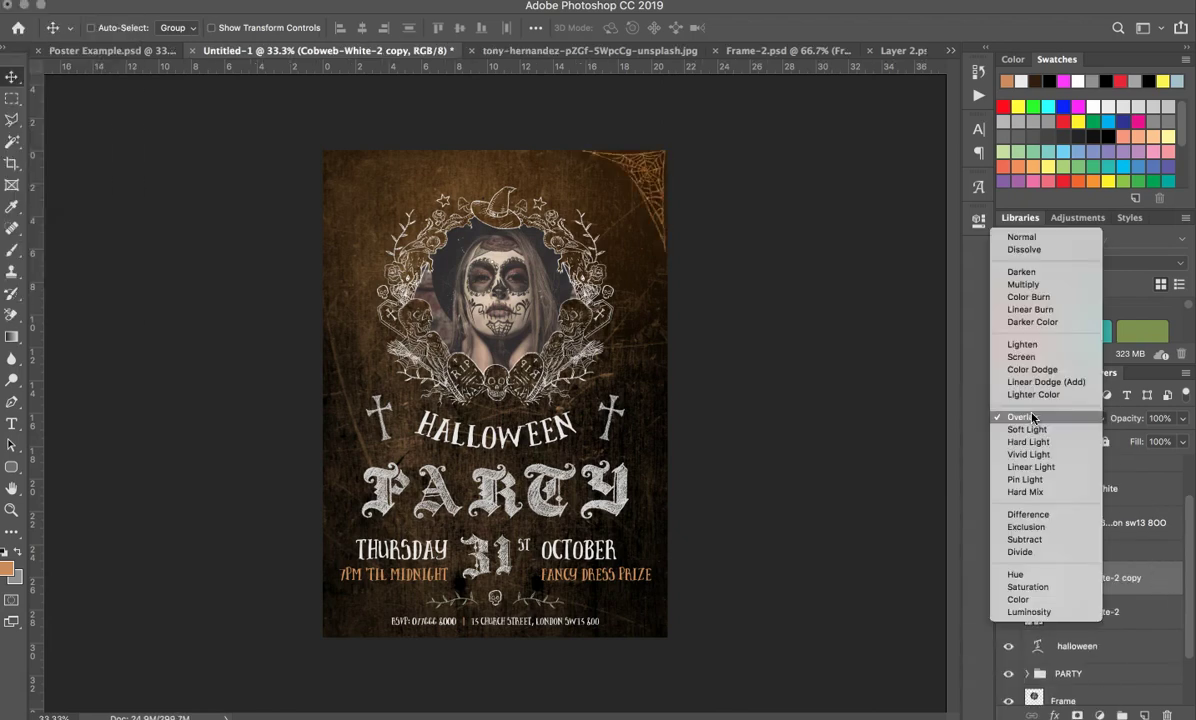
left_click(1032, 358)
left_click_drag(1183, 418, 1146, 441)
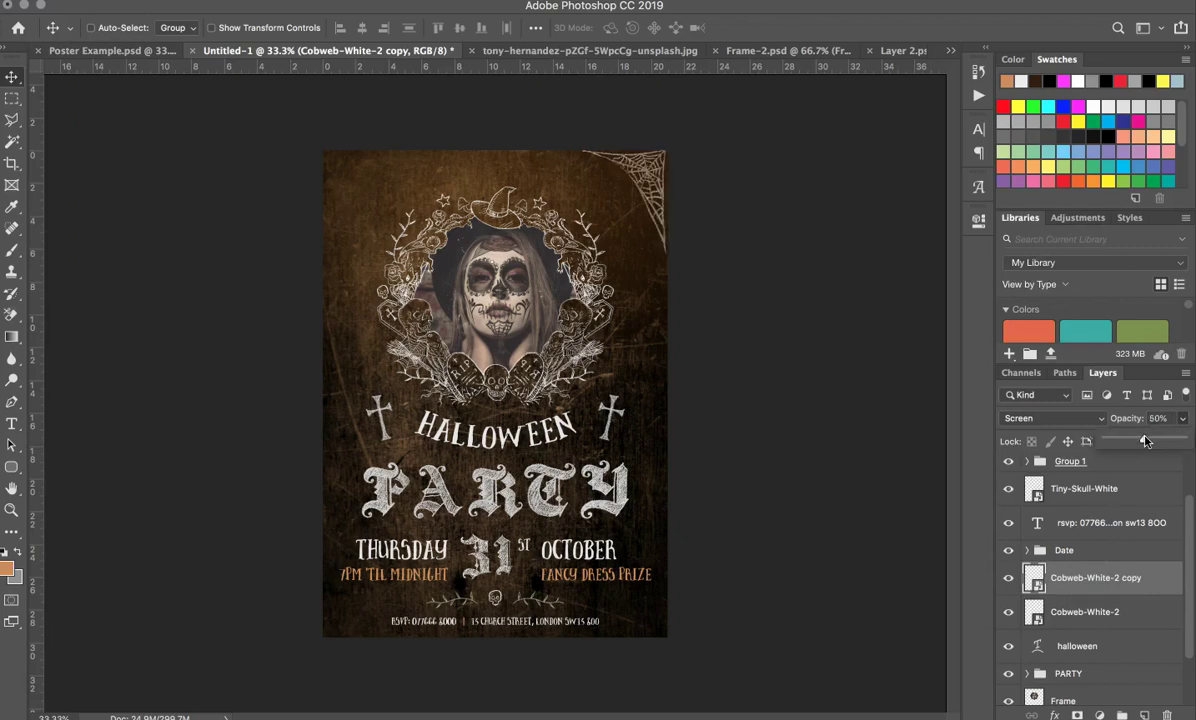
left_click(1146, 611, "shift")
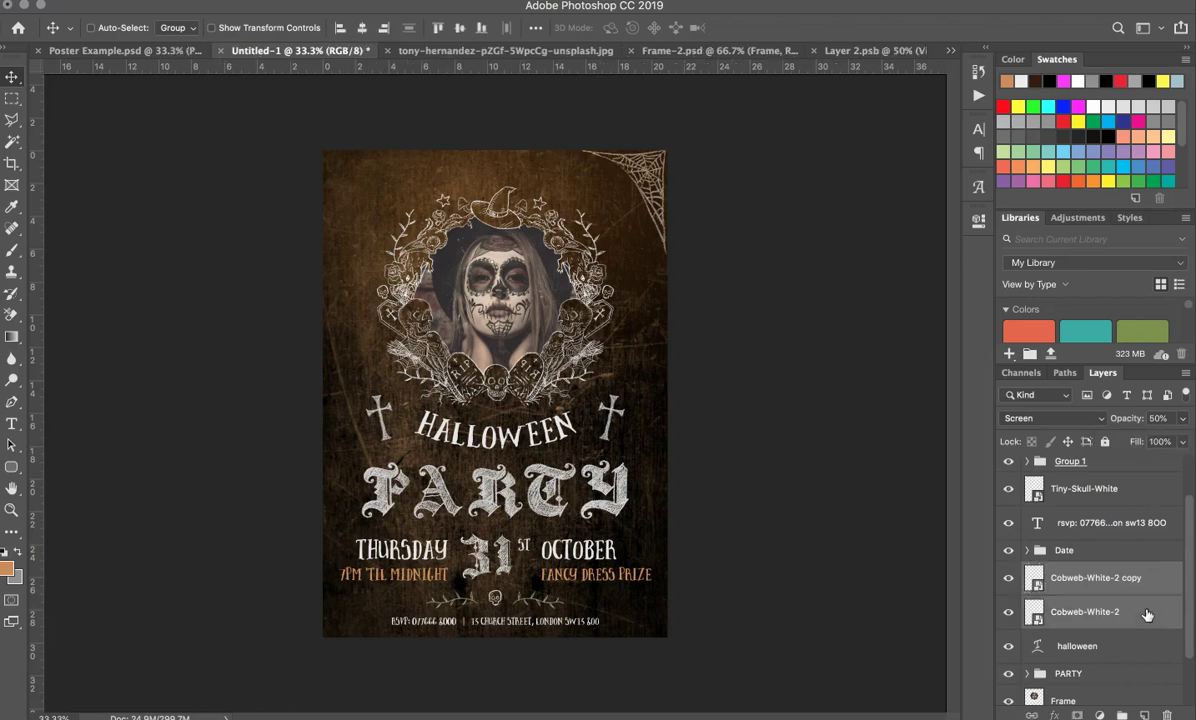
Group the two cobweb layers and name the group Cobweb
key("ctrl+g")
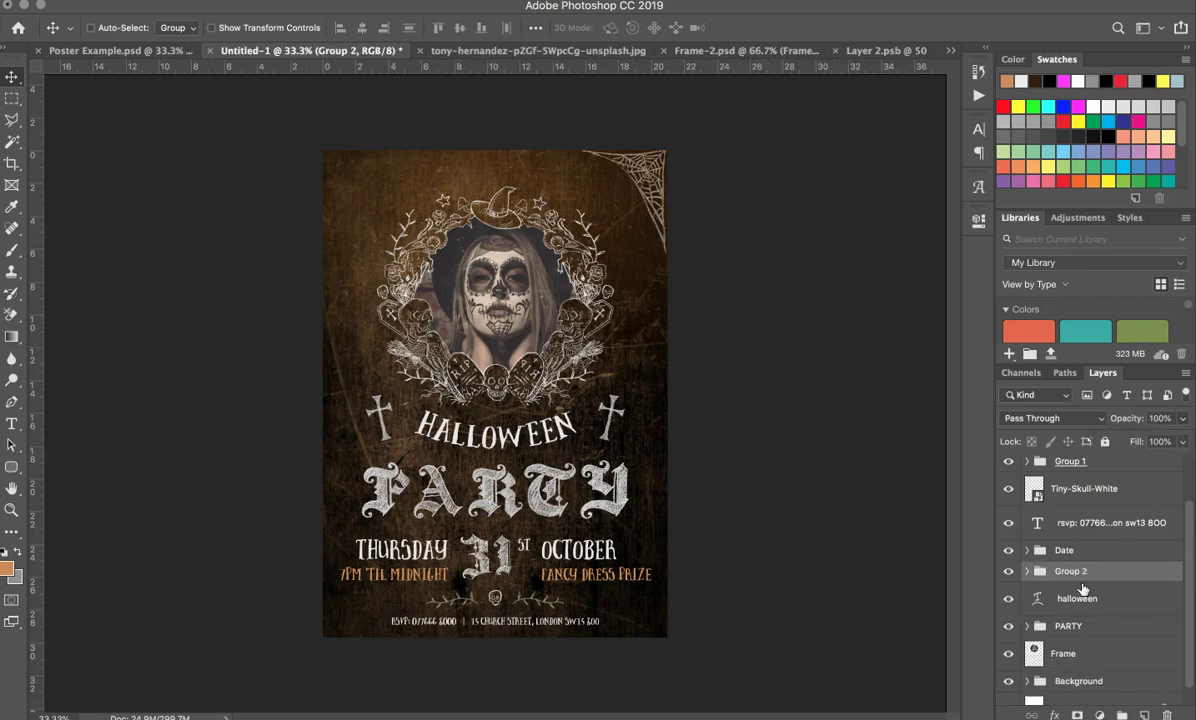
double_click(1065, 571)
type("Cobweb")
key("Return")
Duplicate the Cobweb group, flip it horizontally, and fit it into the top-left corner
key("ctrl+j")
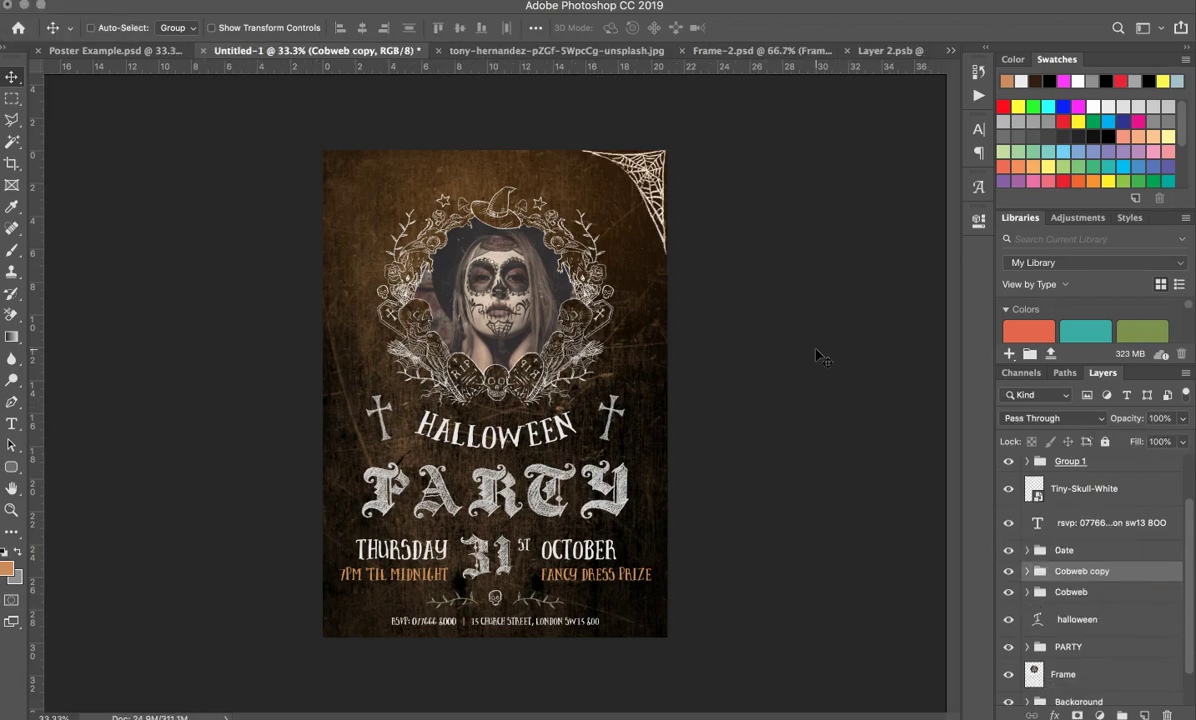
left_click_drag(762, 325, 527, 343)
left_click(175, 0)
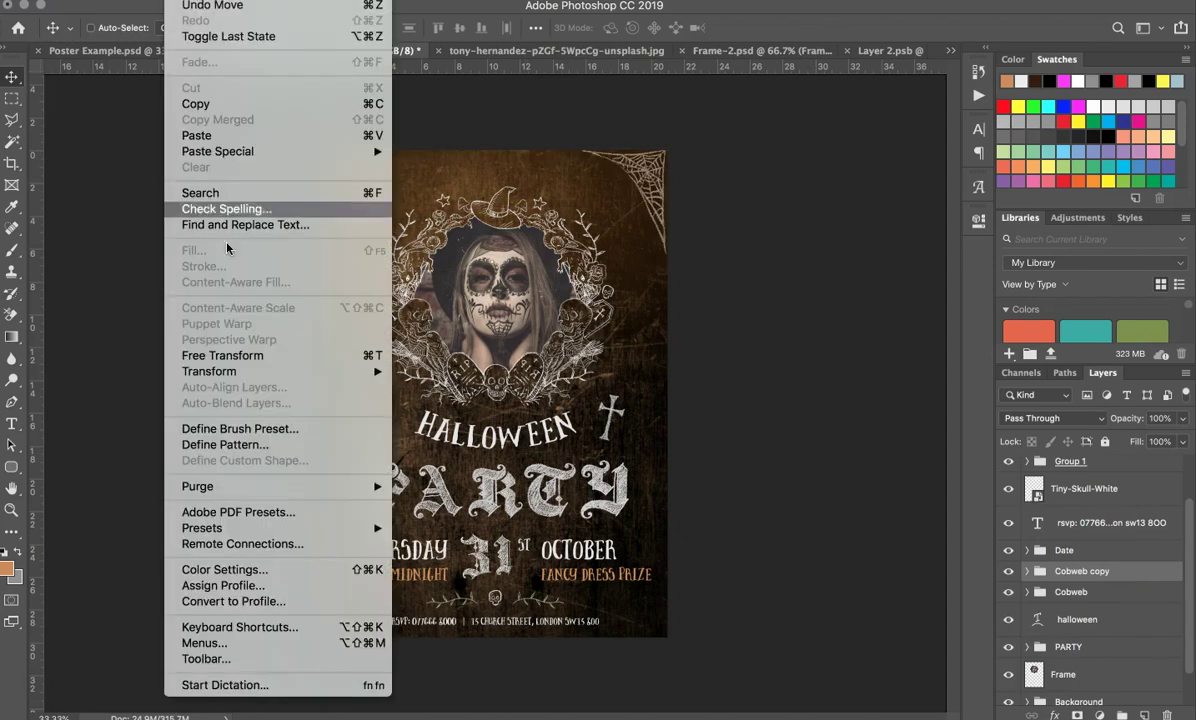
mouse_move(240, 373)
left_click(440, 622)
left_click_drag(348, 216, 364, 213)
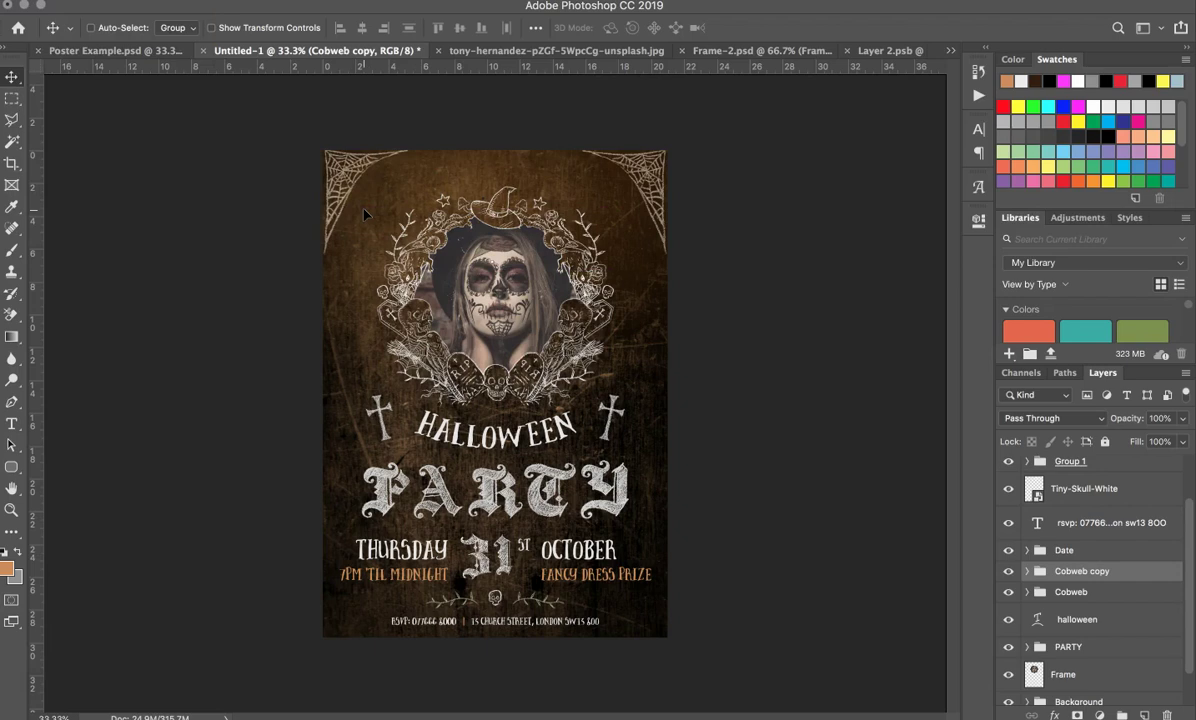
Hang Spider-White-2 under the top-left cobweb in Overlay mode, in a group named Spider
left_click(347, 689)
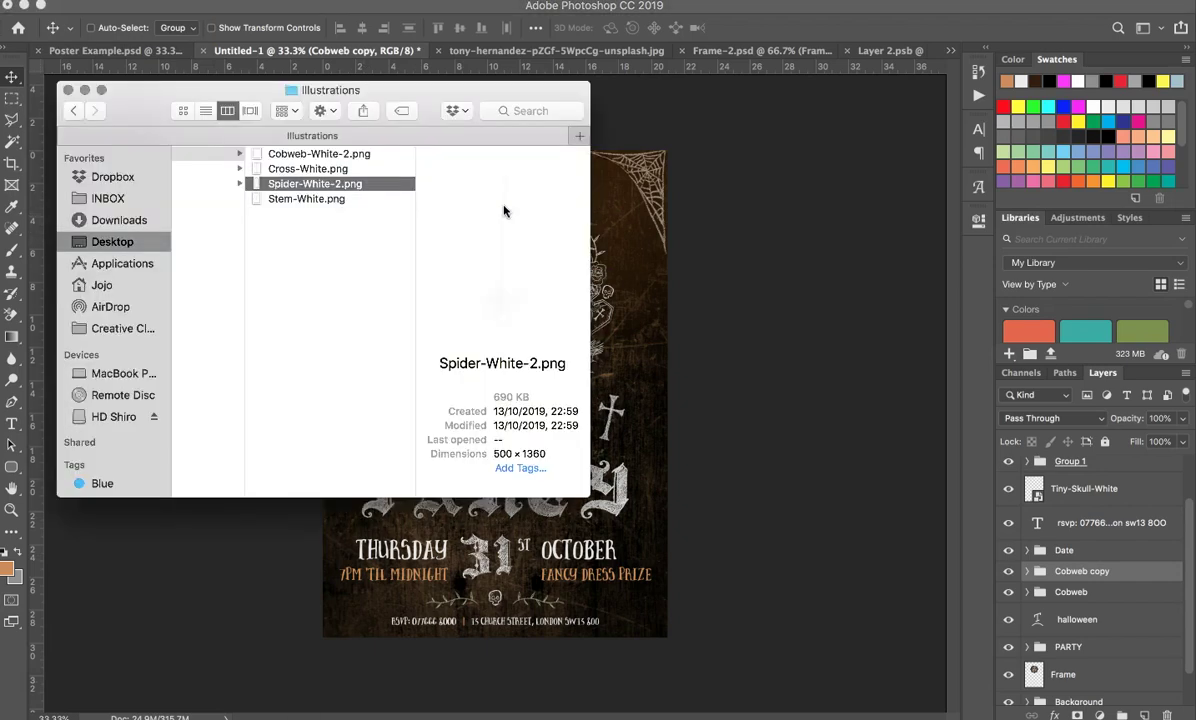
left_click_drag(502, 211, 403, 258)
key("Return")
left_click(1045, 418)
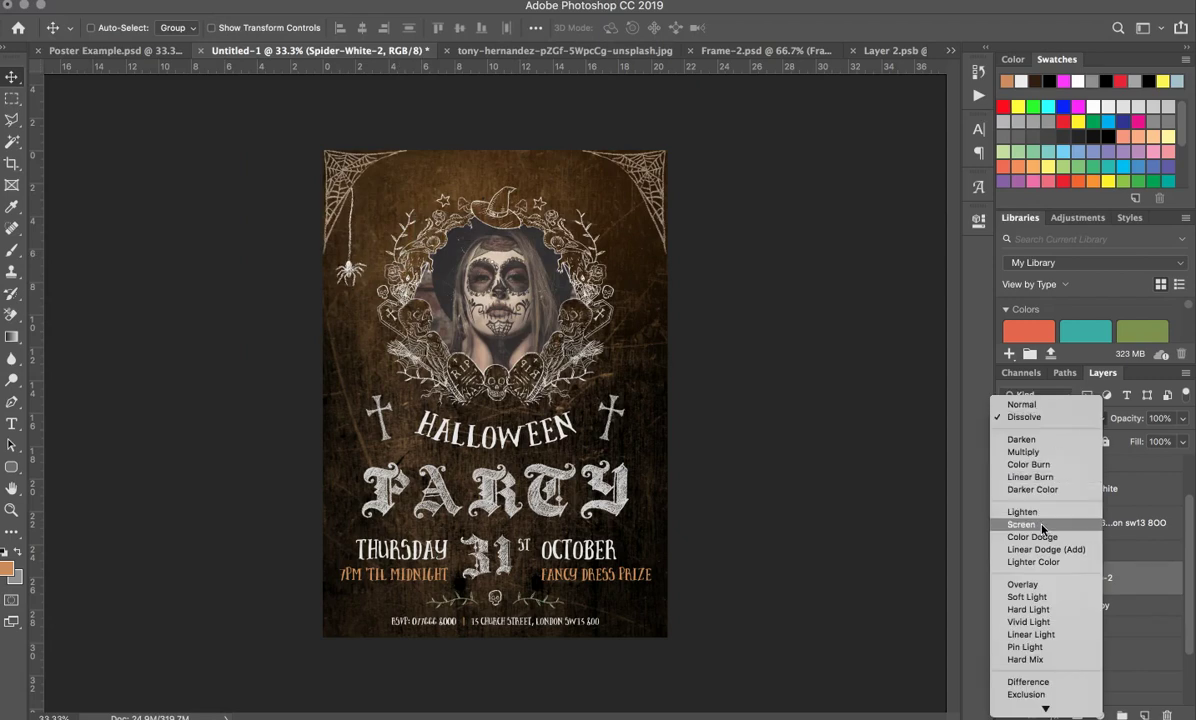
left_click(1034, 588)
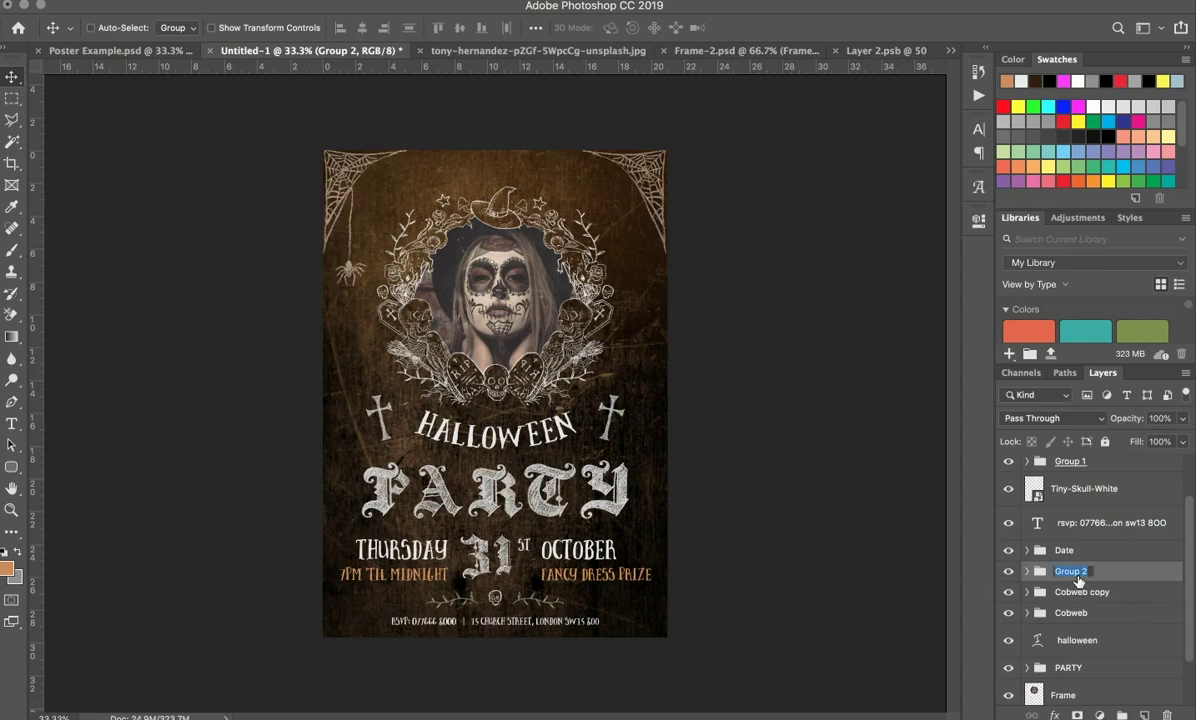
type("Spider")
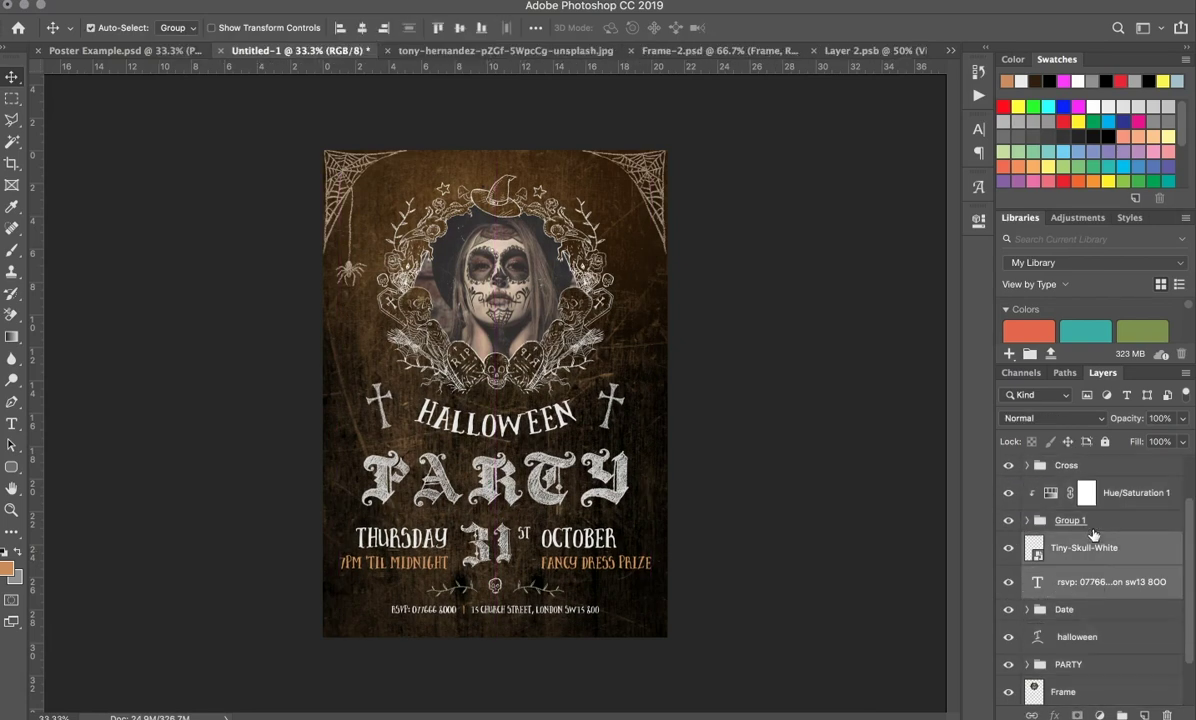